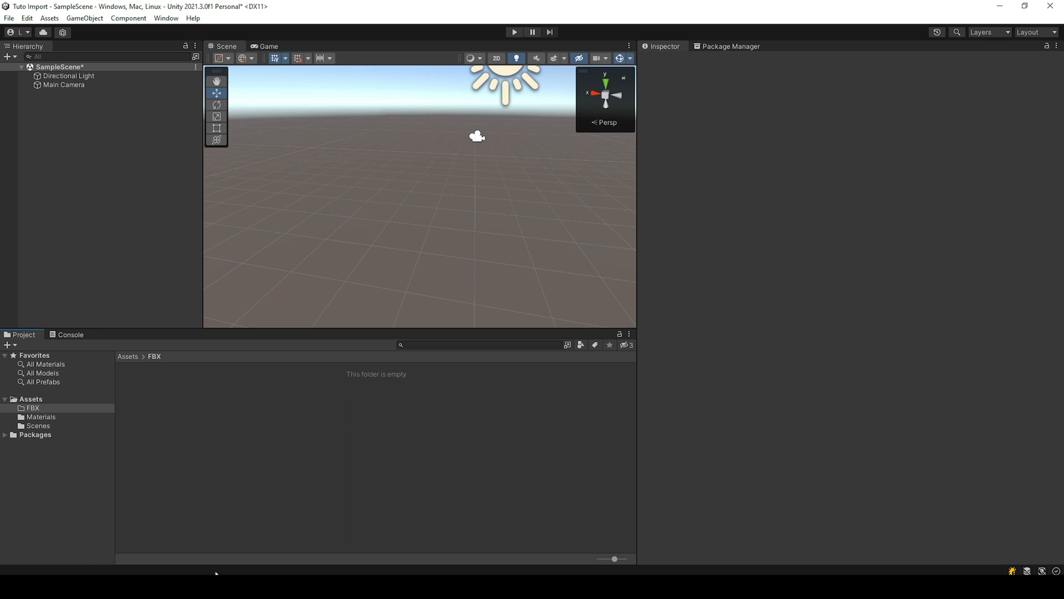
# Step: Switch to the browser and filter the Asset Store's humanoids results to free assets, then look through them
pyautogui.click(256, 586)
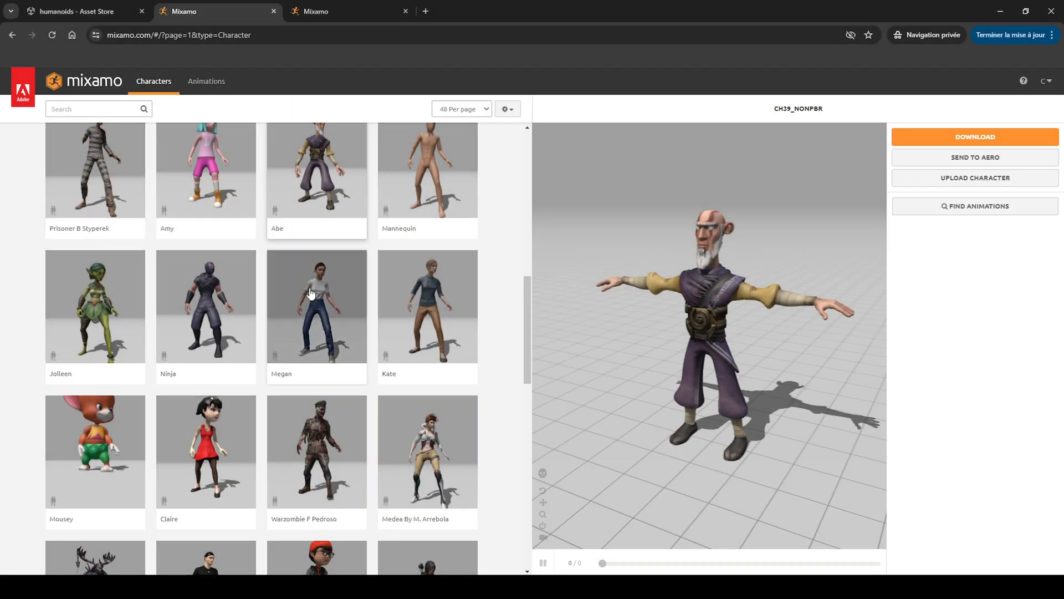
pyautogui.click(104, 6)
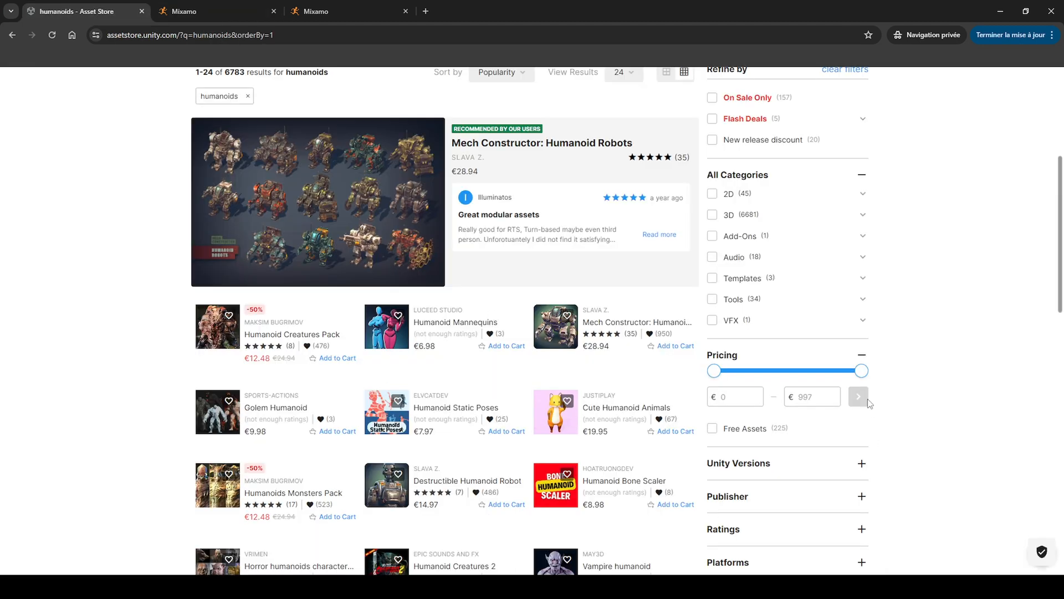
pyautogui.click(712, 428)
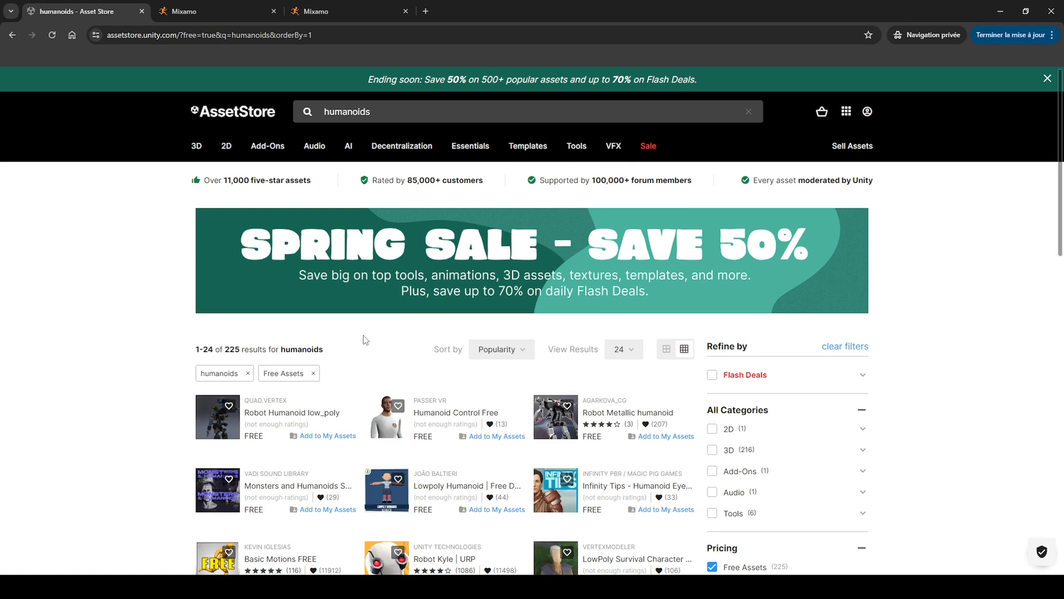
pyautogui.scroll(-3, 724, 502)
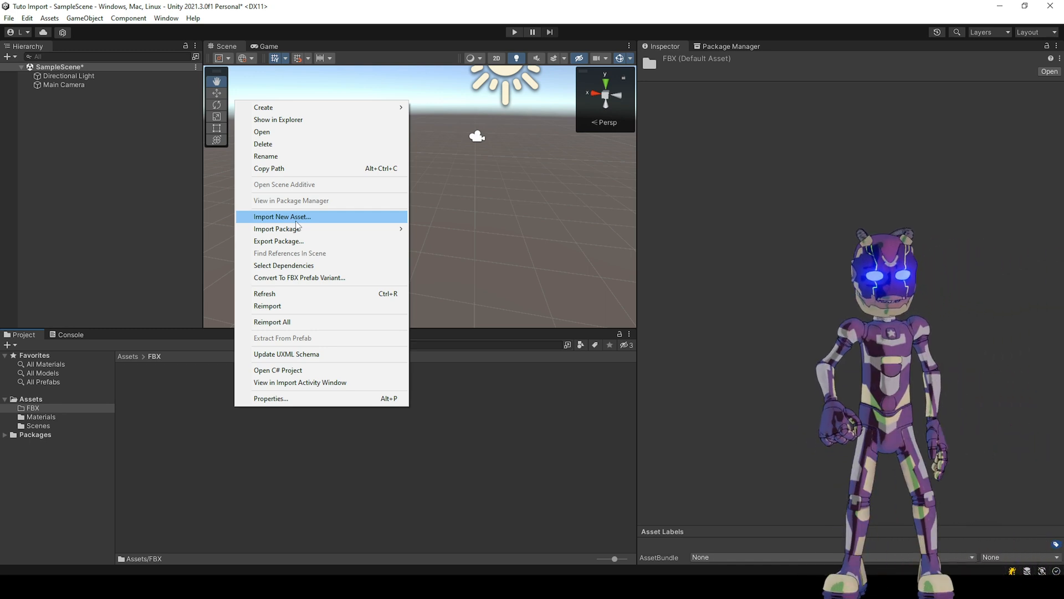
# Step: In Unity, import TutoChara.fbx into the FBX folder, set its rig animation type to Humanoid and apply it
pyautogui.click(296, 217)
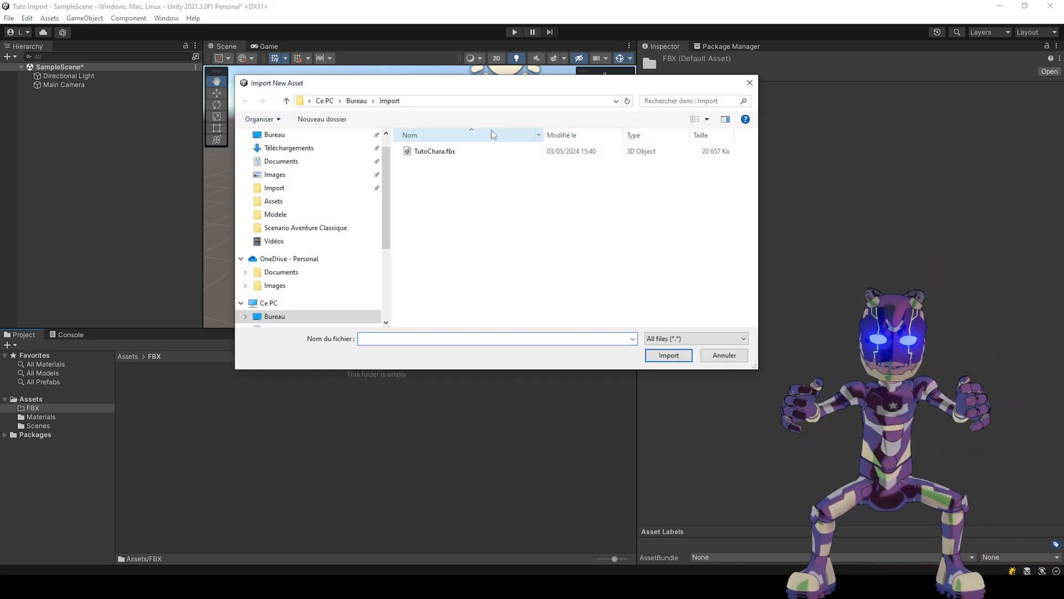
pyautogui.doubleClick(434, 151)
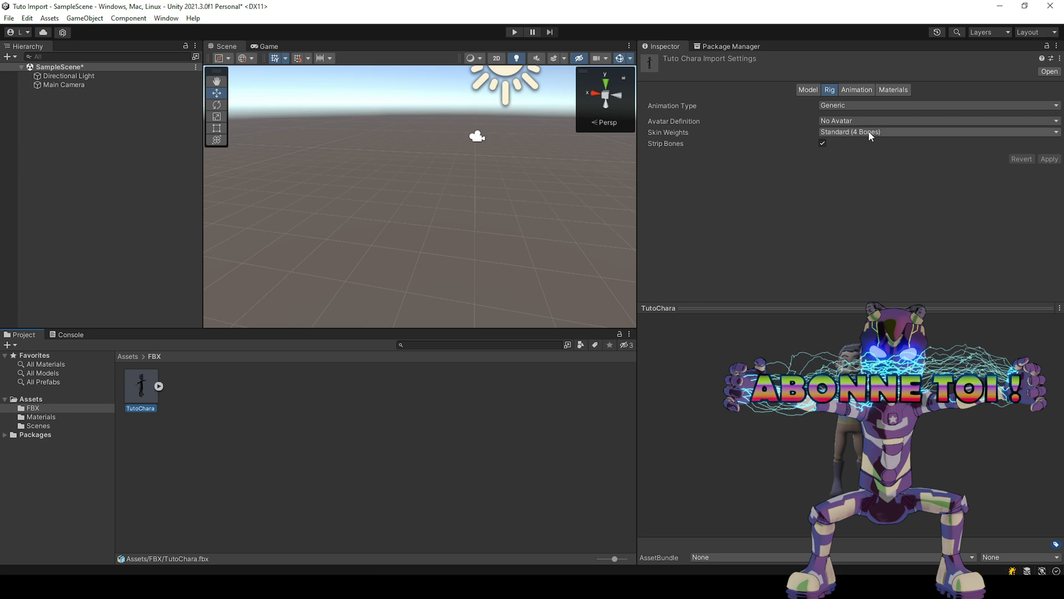
pyautogui.click(856, 105)
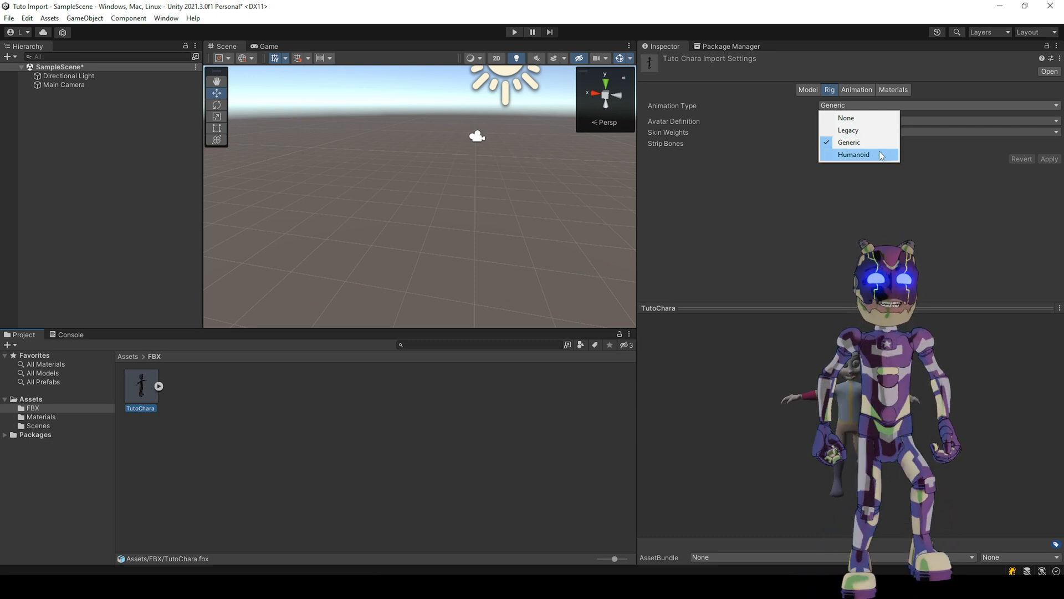
pyautogui.click(856, 154)
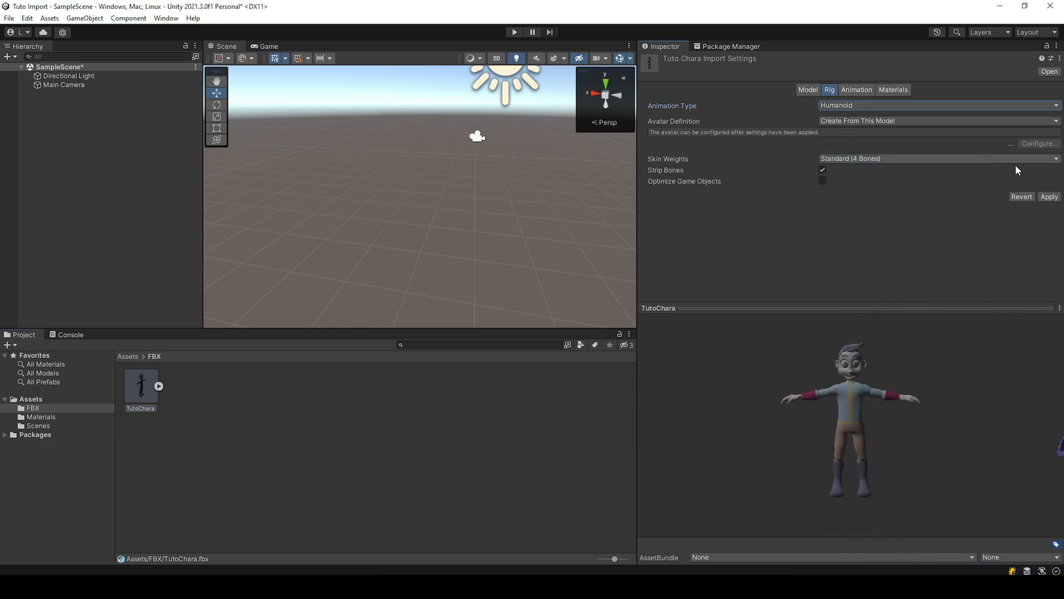
pyautogui.click(1048, 197)
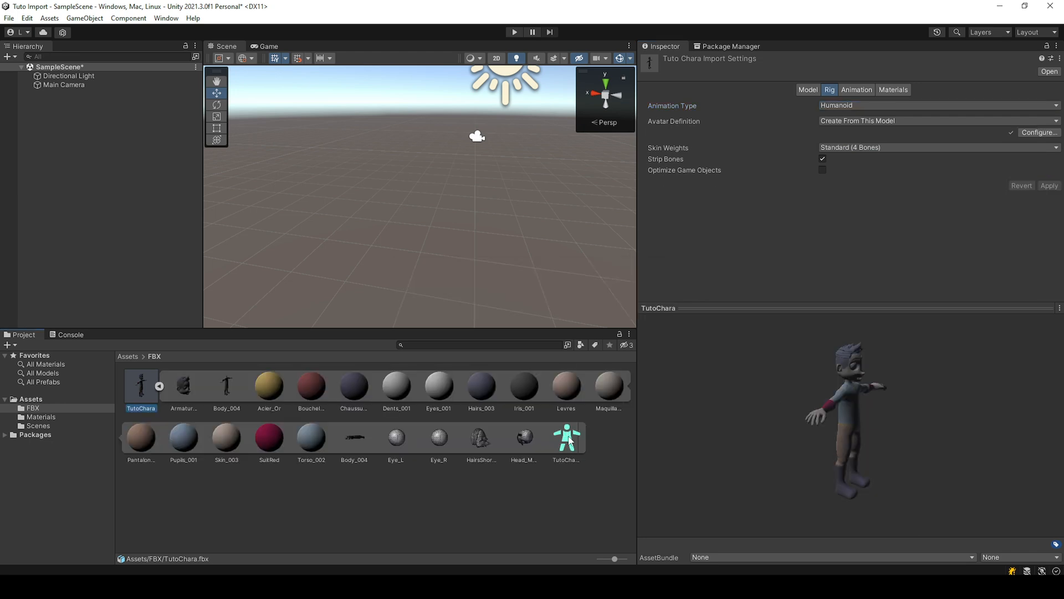
# Step: Open the TutoChara avatar's configuration and examine the bone mapping of the body, head and left hand
pyautogui.click(568, 438)
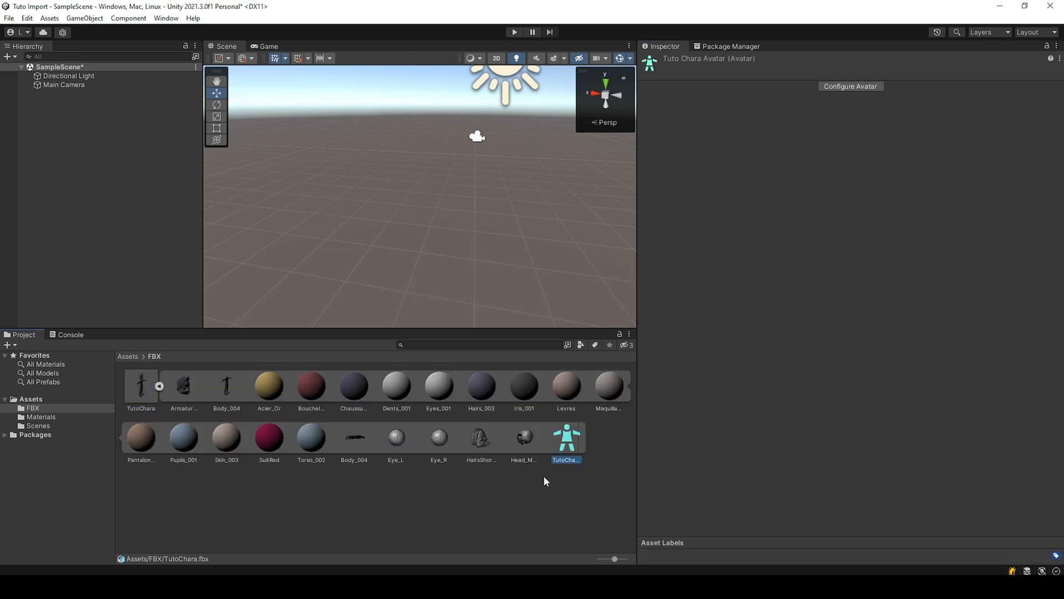
pyautogui.click(858, 87)
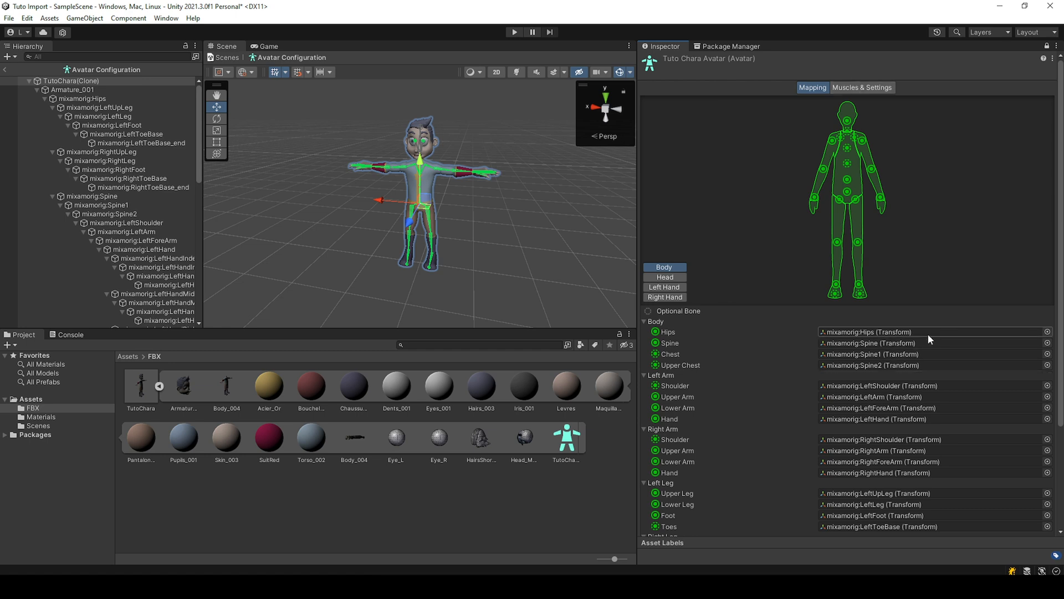
pyautogui.scroll(-3, 931, 335)
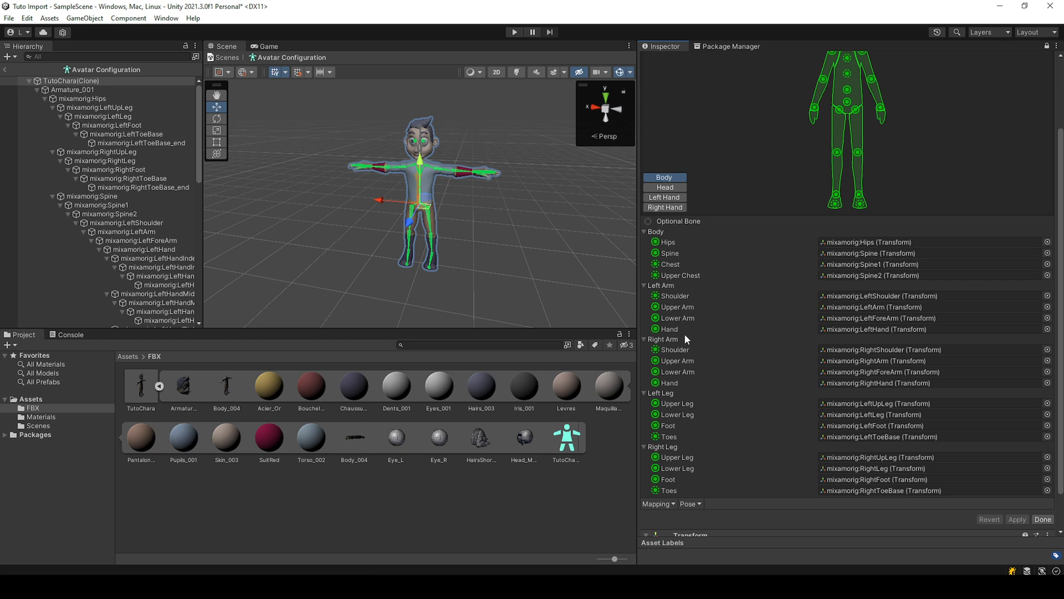
pyautogui.scroll(-2, 744, 285)
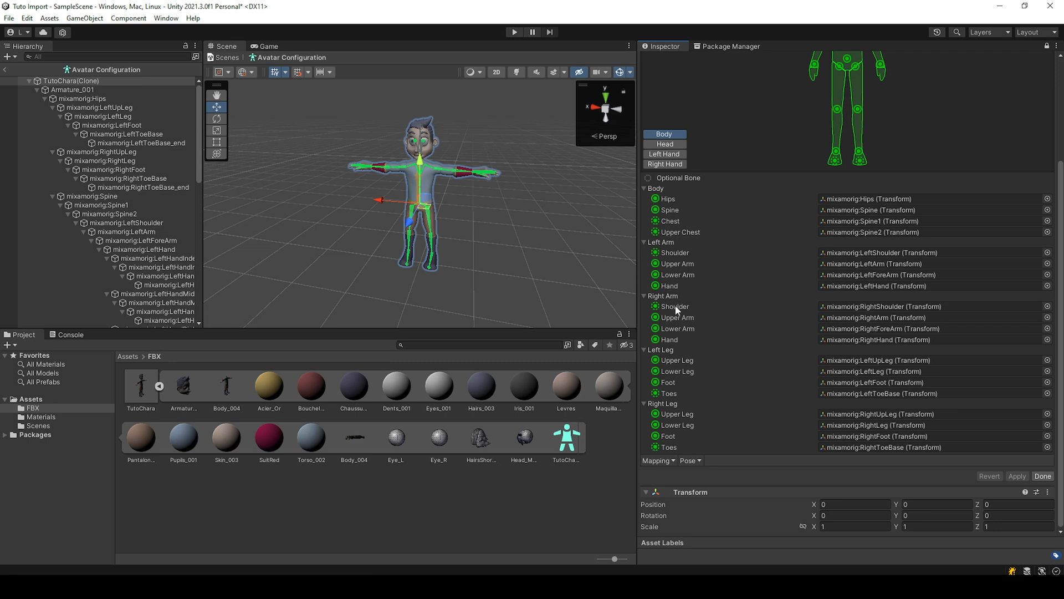
pyautogui.scroll(5, 736, 357)
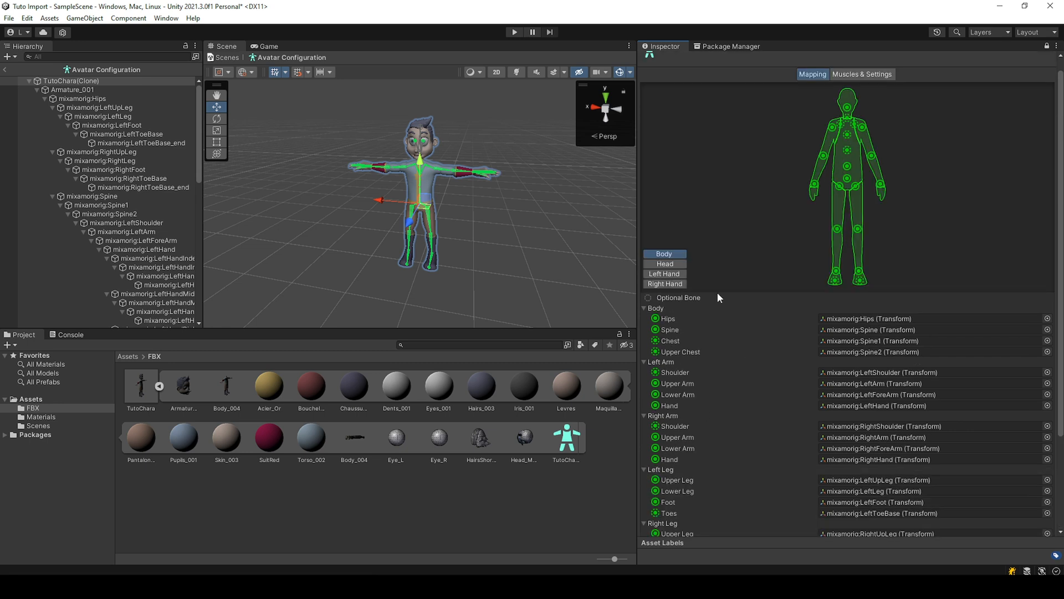
pyautogui.click(667, 265)
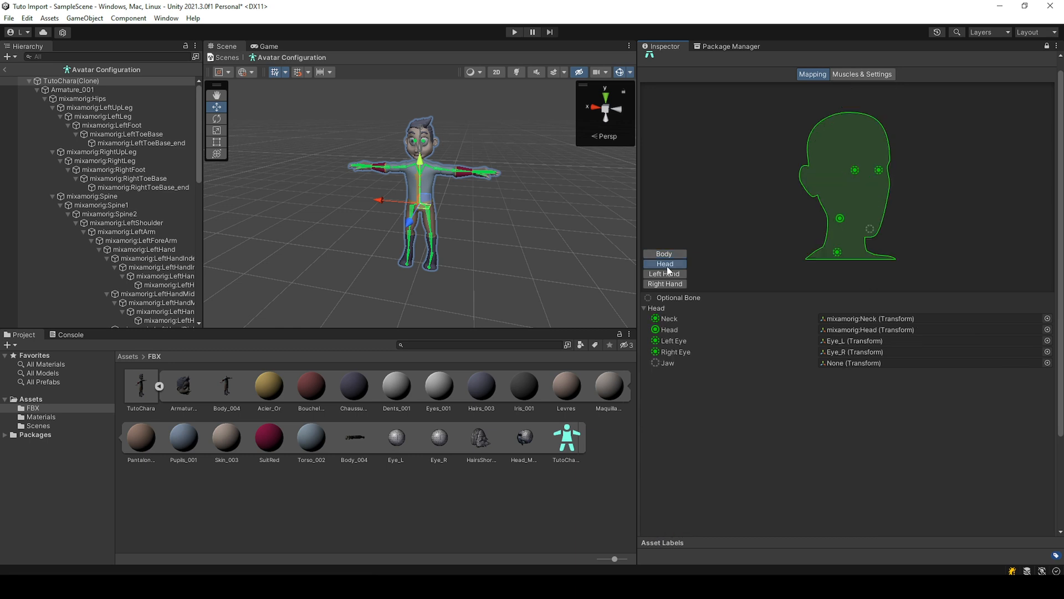
pyautogui.click(679, 275)
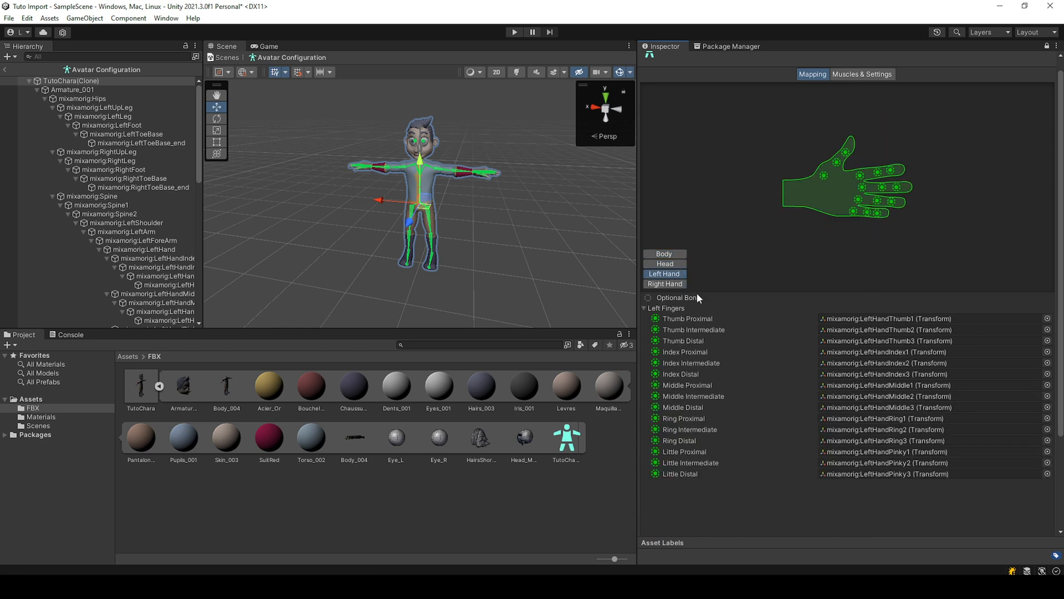
pyautogui.click(665, 254)
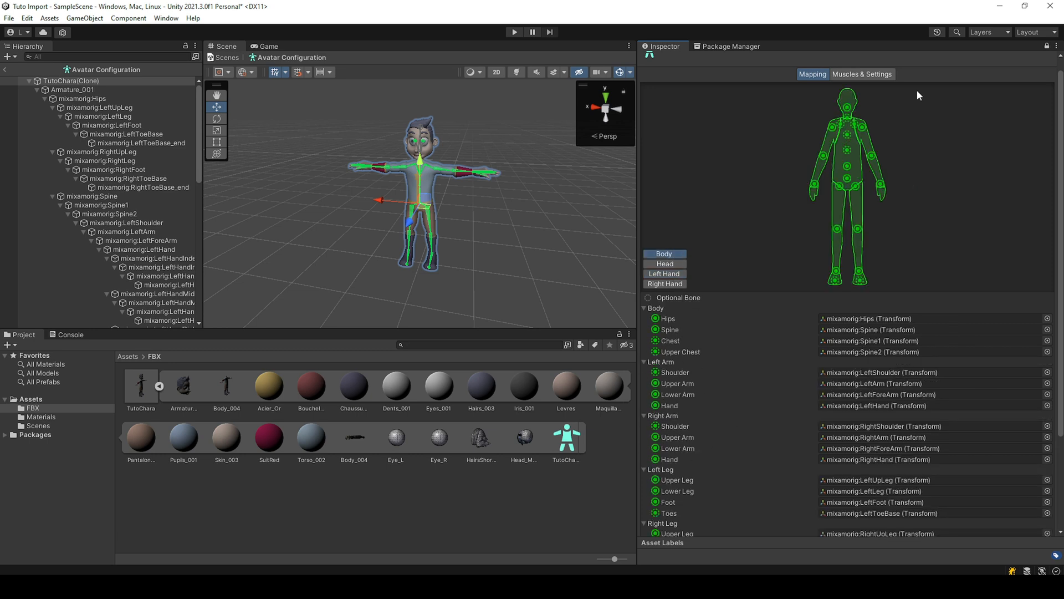
# Step: In the avatar's muscle settings, preview Neck Tilt Left-Right, limit its range to about -10.9 to 10.93, and apply the change
pyautogui.click(864, 77)
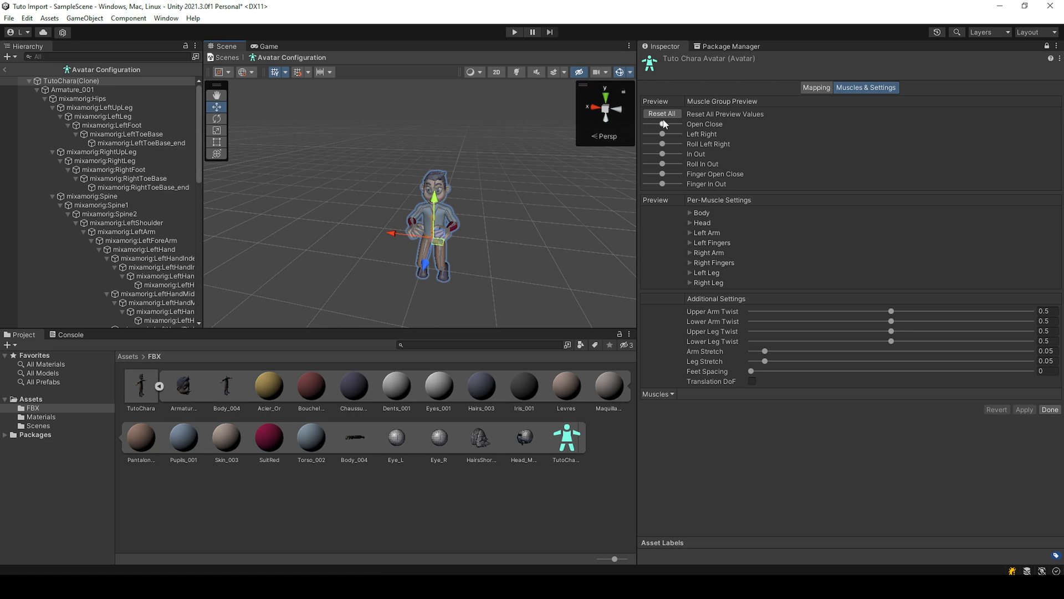
pyautogui.moveTo(665, 125)
pyautogui.mouseDown()
pyautogui.moveTo(651, 126)
pyautogui.moveTo(682, 124)
pyautogui.moveTo(667, 127)
pyautogui.mouseUp()
pyautogui.click(691, 222)
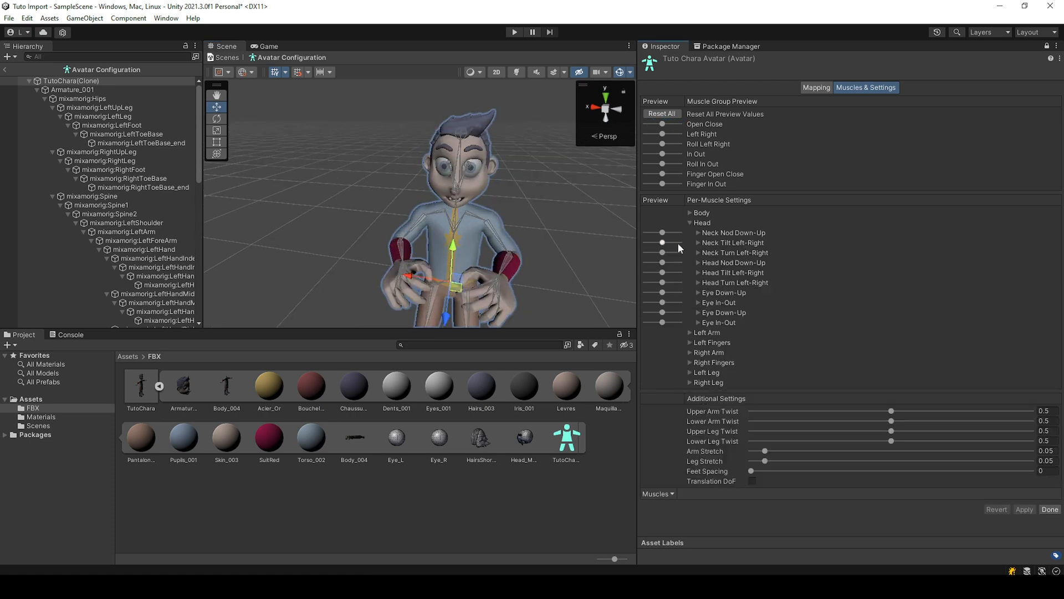
pyautogui.moveTo(668, 244); pyautogui.dragTo(689, 242)
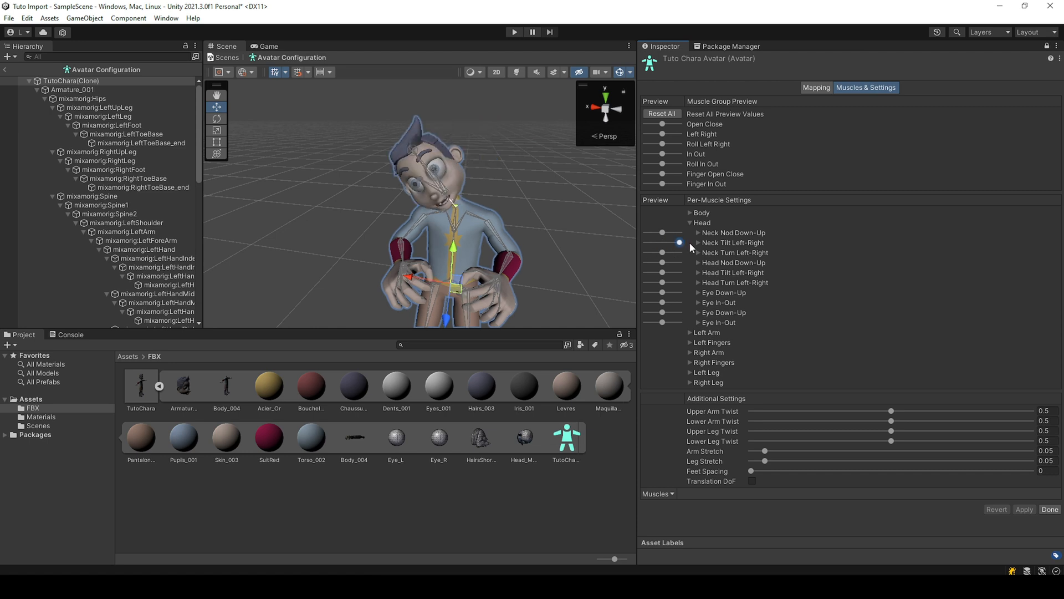
pyautogui.click(697, 243)
pyautogui.moveTo(846, 251); pyautogui.dragTo(871, 251)
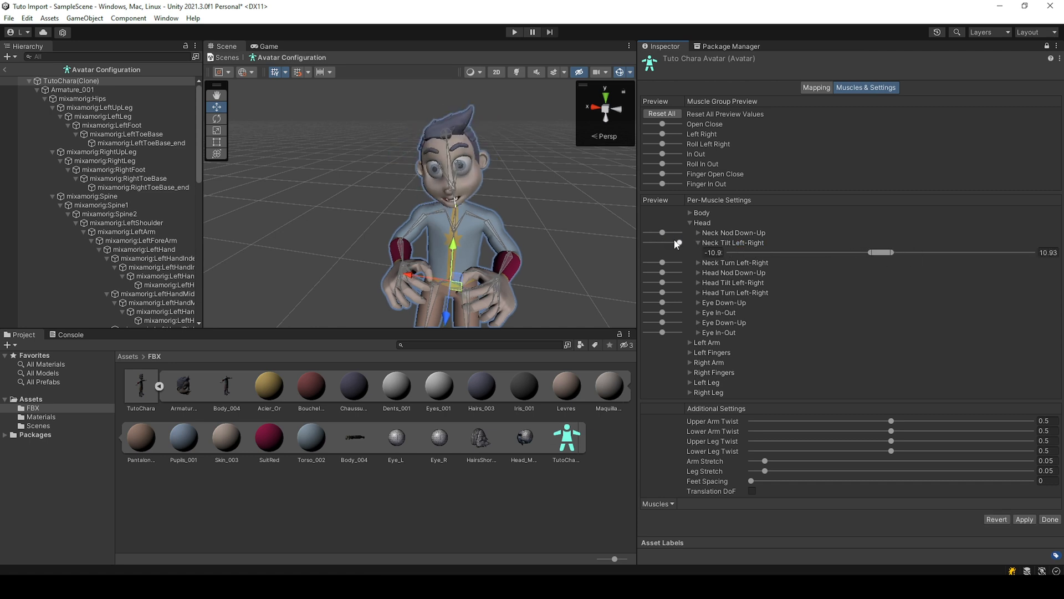
pyautogui.moveTo(678, 243)
pyautogui.mouseDown()
pyautogui.moveTo(634, 244)
pyautogui.moveTo(686, 248)
pyautogui.moveTo(624, 244)
pyautogui.moveTo(701, 254)
pyautogui.moveTo(630, 244)
pyautogui.moveTo(697, 244)
pyautogui.moveTo(663, 244)
pyautogui.mouseUp()
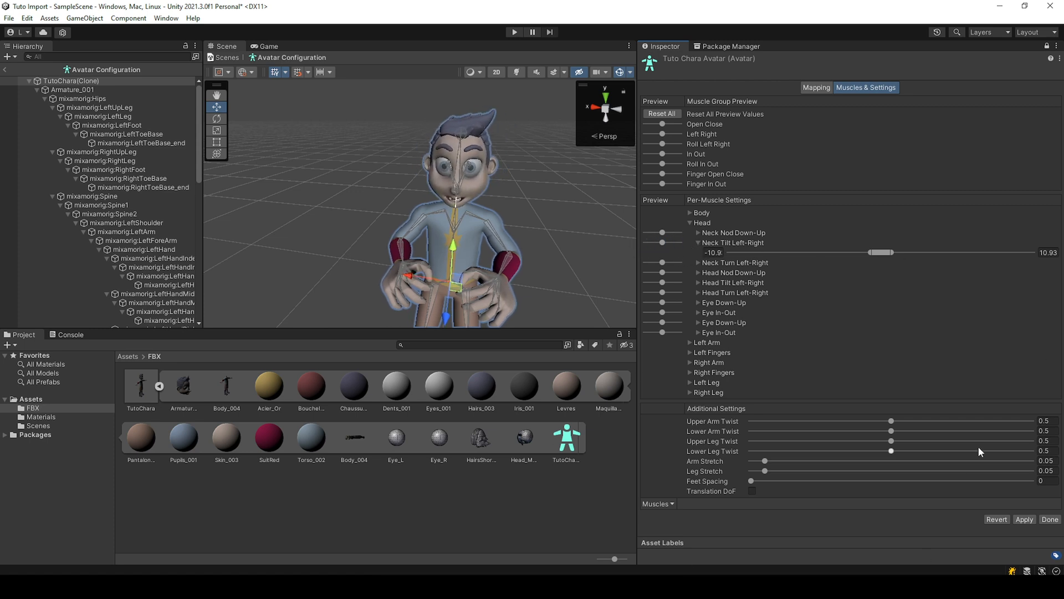
pyautogui.click(1025, 519)
pyautogui.click(159, 386)
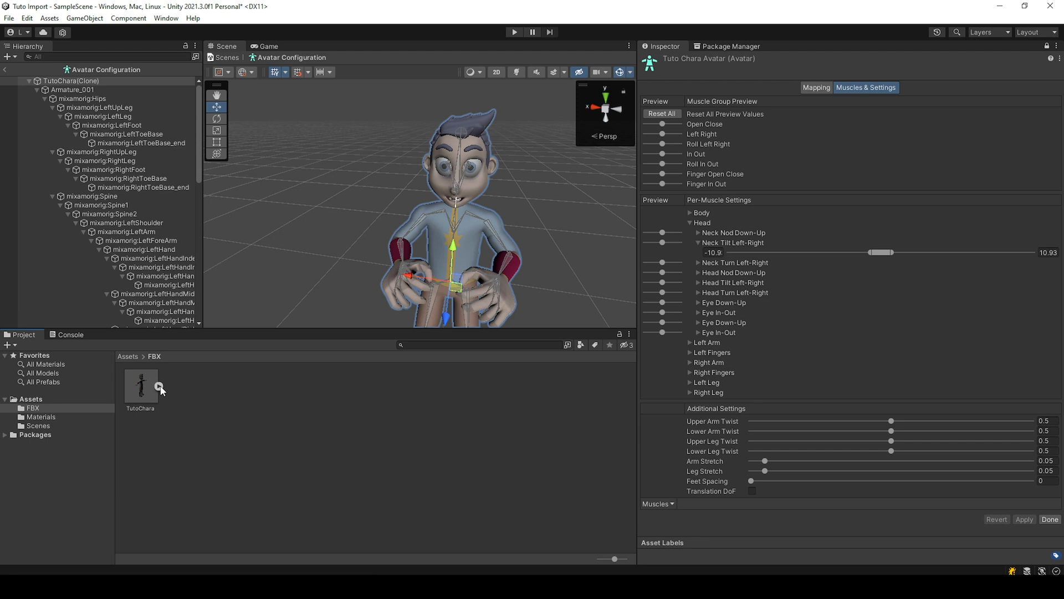
pyautogui.click(327, 461)
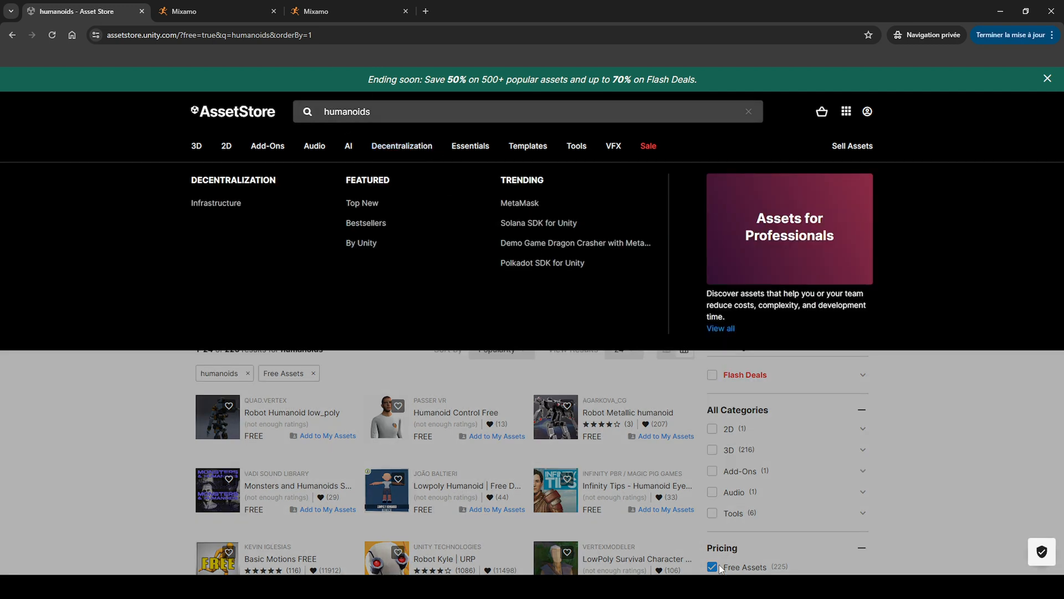
# Step: Switch to the browser and look through the free humanoids on the Asset Store and the character models on Mixamo
pyautogui.scroll(-6, 288, 221)
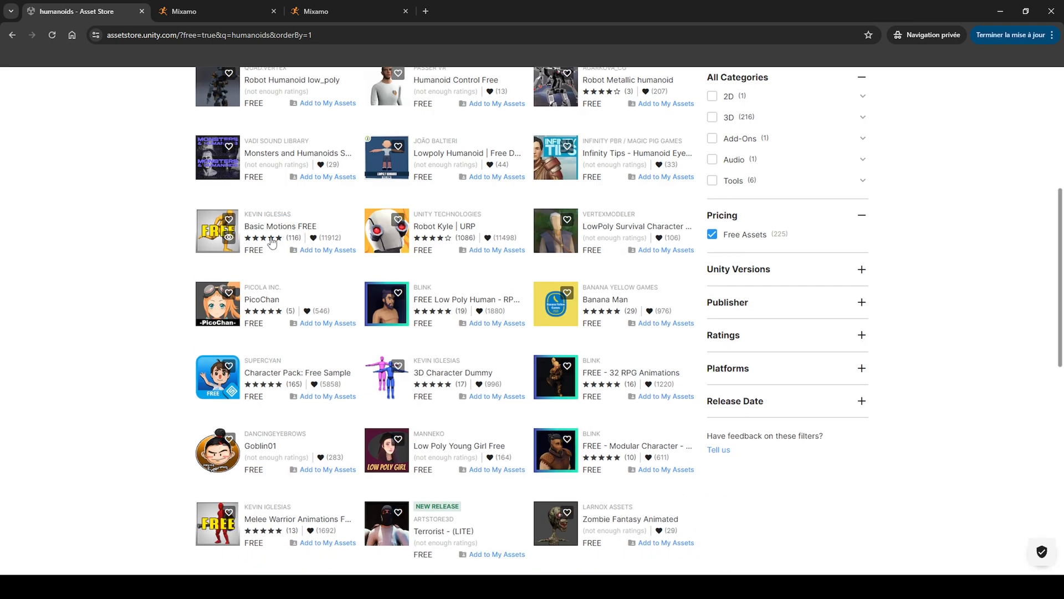
pyautogui.scroll(-2, 404, 269)
pyautogui.scroll(-3, 404, 270)
pyautogui.click(218, 11)
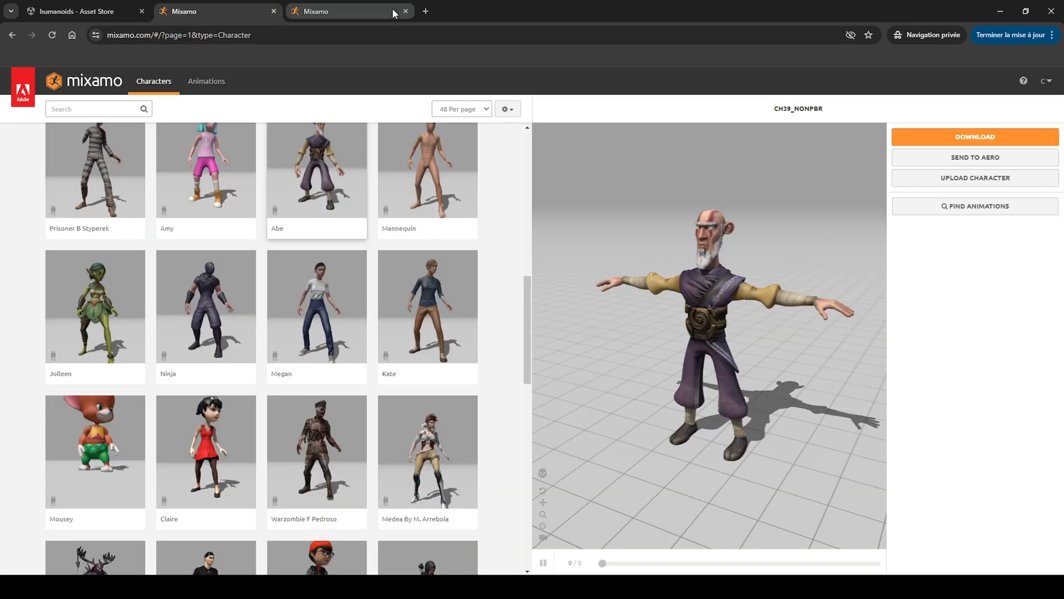
# Step: Search Mixamo's animations for "locomotion" and select the Locomotion Pack
pyautogui.click(349, 5)
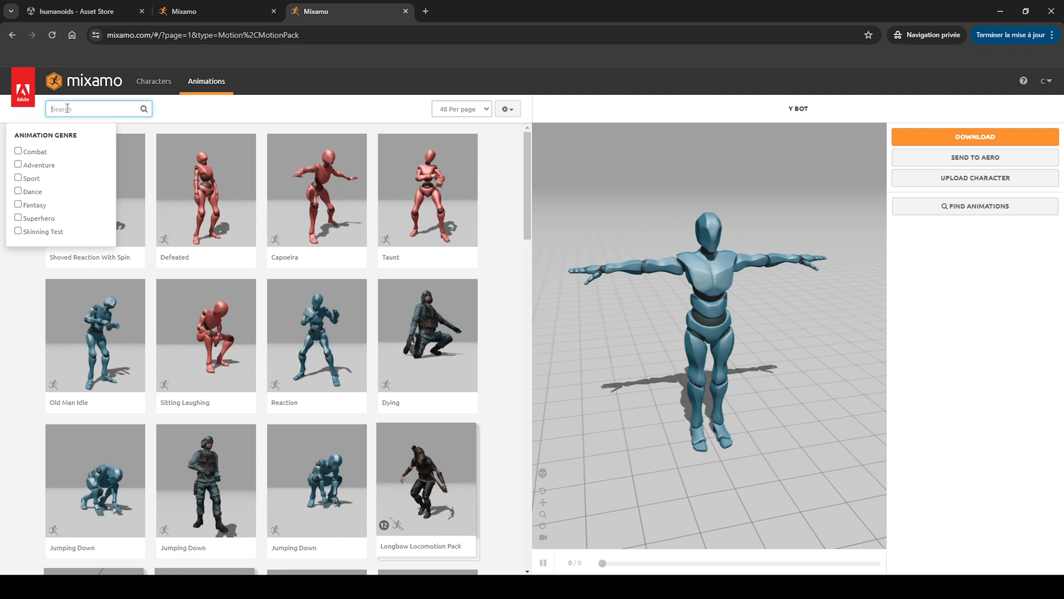
pyautogui.write('locomotion')
pyautogui.press('Return')
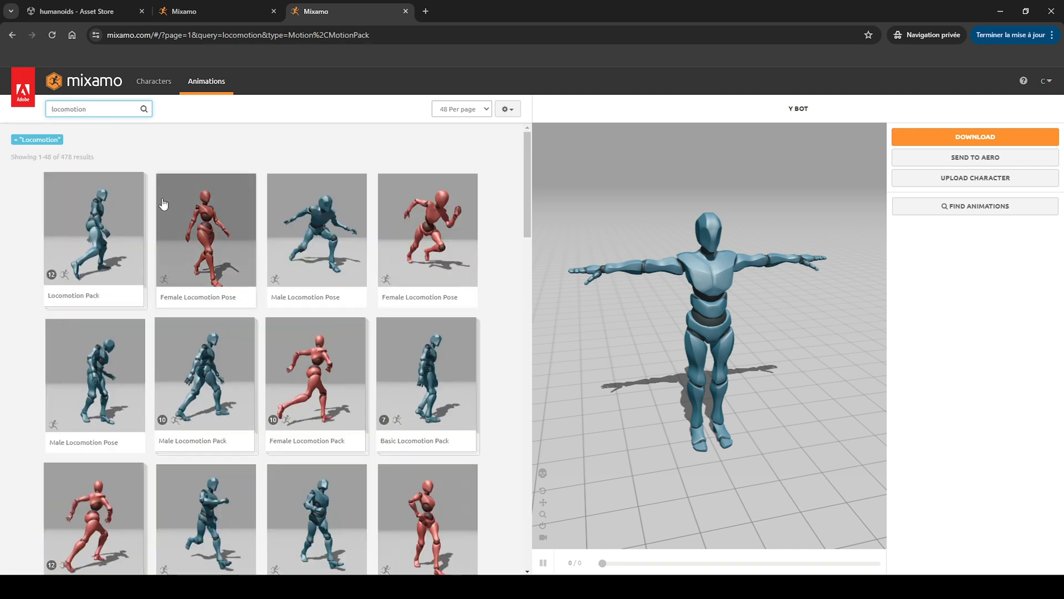
pyautogui.click(107, 233)
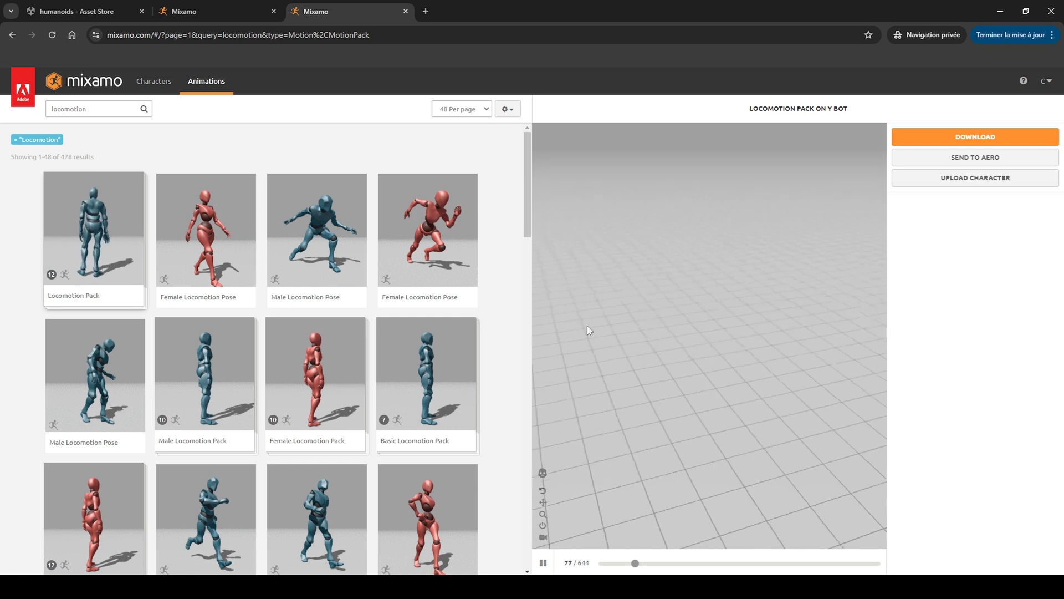
# Step: Download the Locomotion Pack as FBX Binary at 30 frames per second, choosing its pose option, and extract Locomotion Pack.zip into the Import folder
pyautogui.click(985, 139)
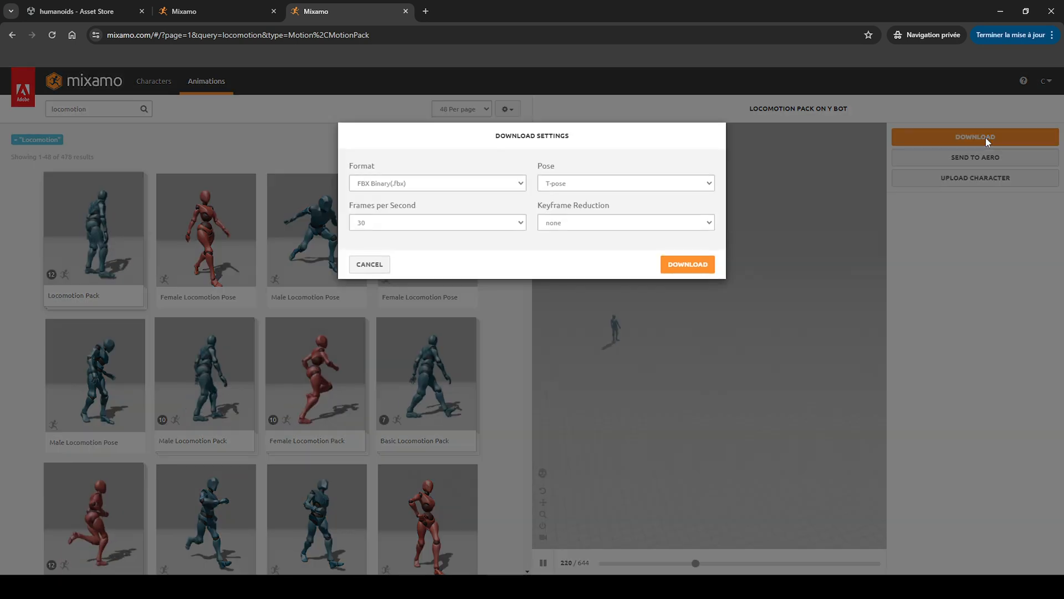
pyautogui.click(579, 184)
pyautogui.click(579, 216)
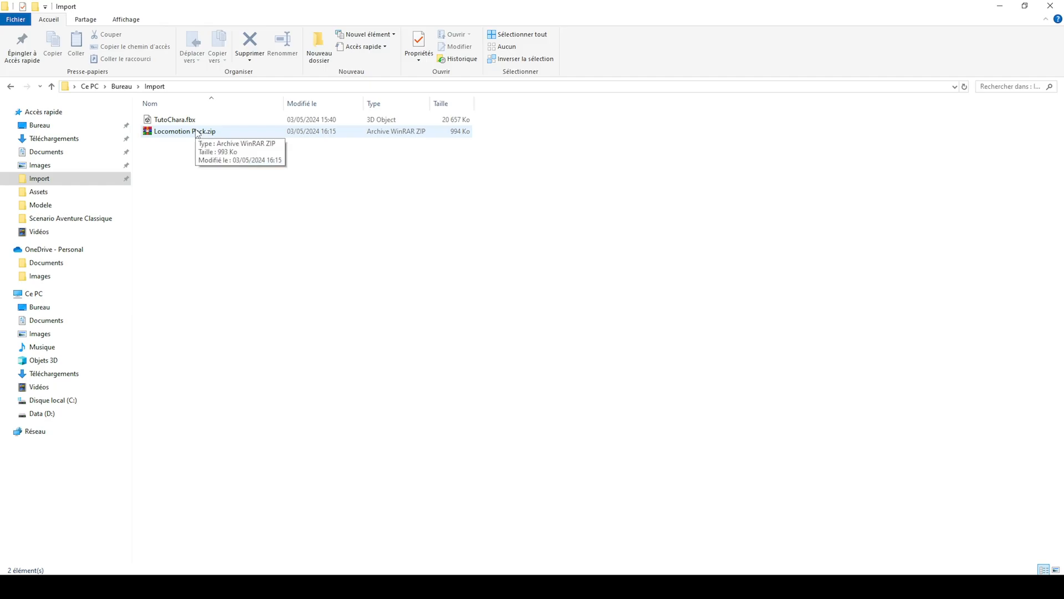
pyautogui.rightClick(197, 131)
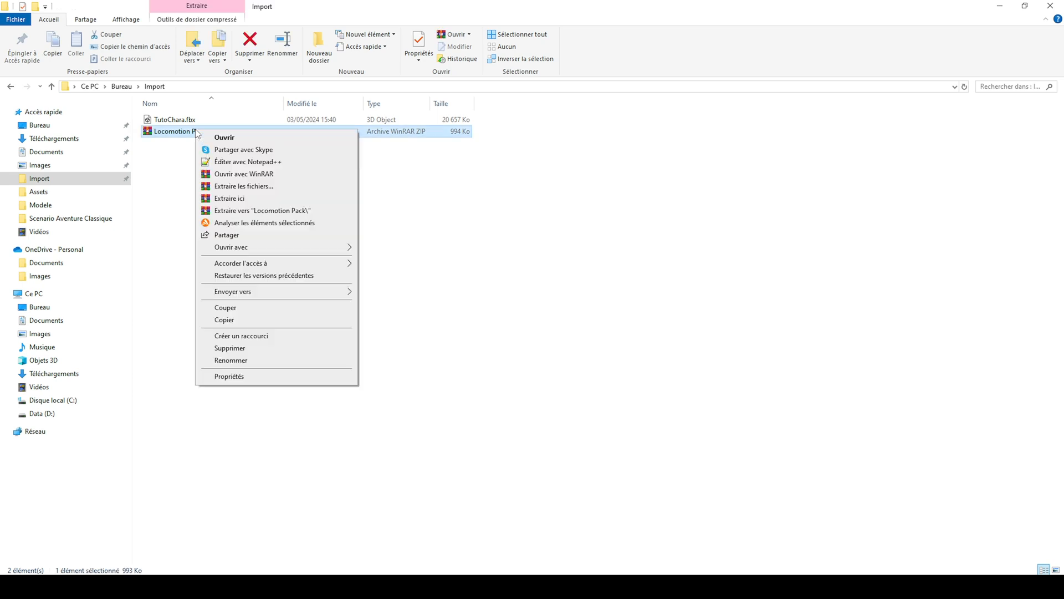
pyautogui.click(229, 198)
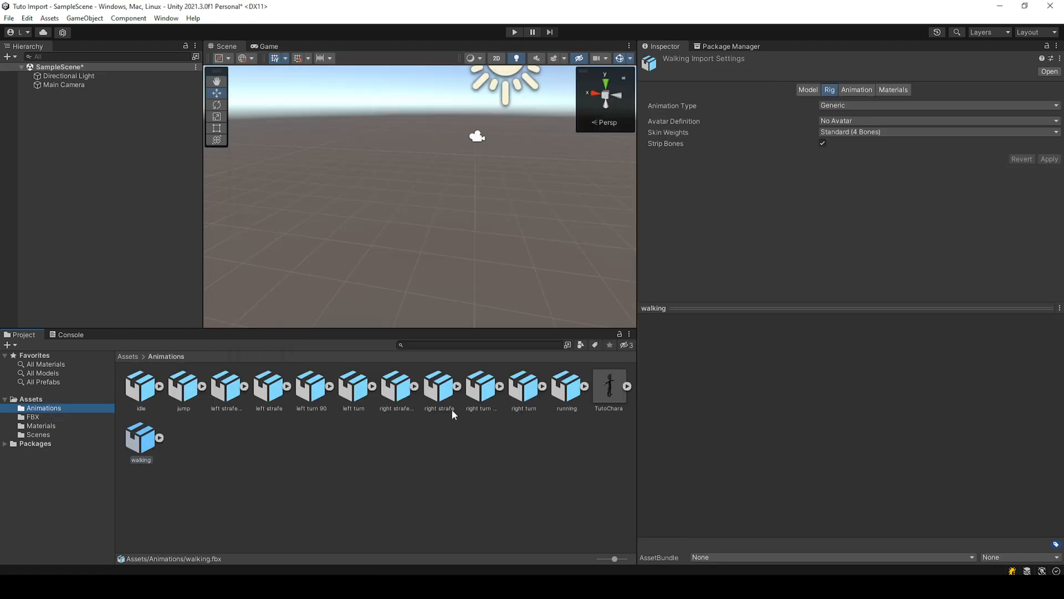
# Step: Set the Animation Type of all twelve animation models in the Animations folder to Humanoid
pyautogui.click(870, 105)
pyautogui.click(210, 504)
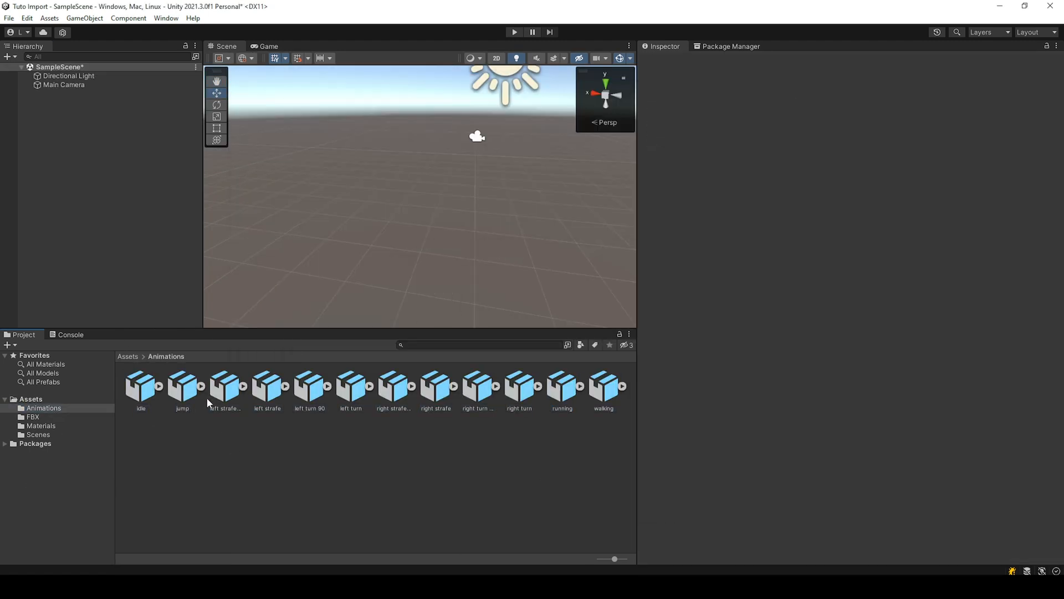
pyautogui.click(138, 386)
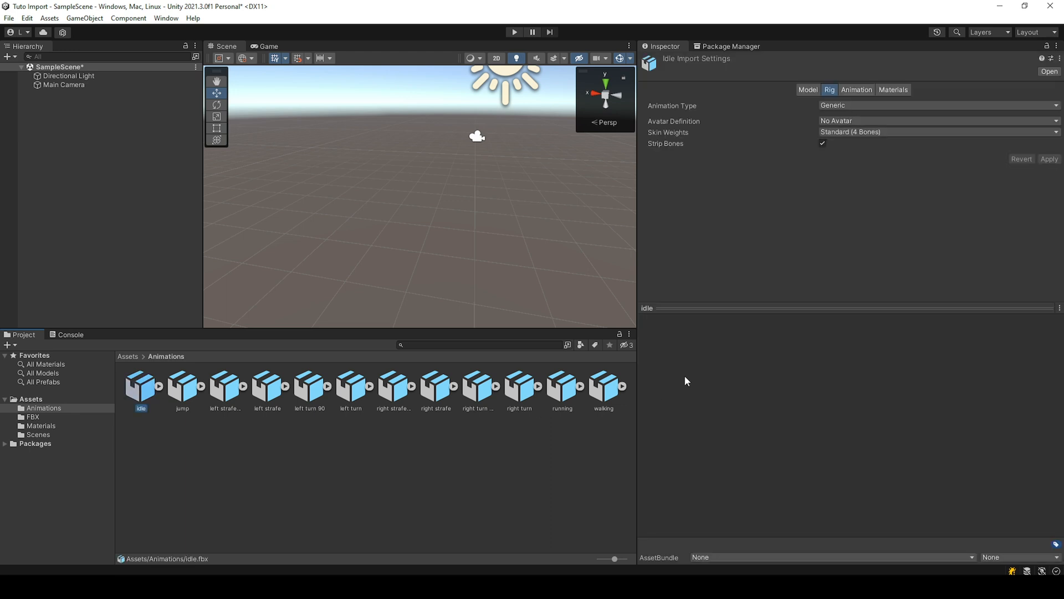
pyautogui.click(858, 106)
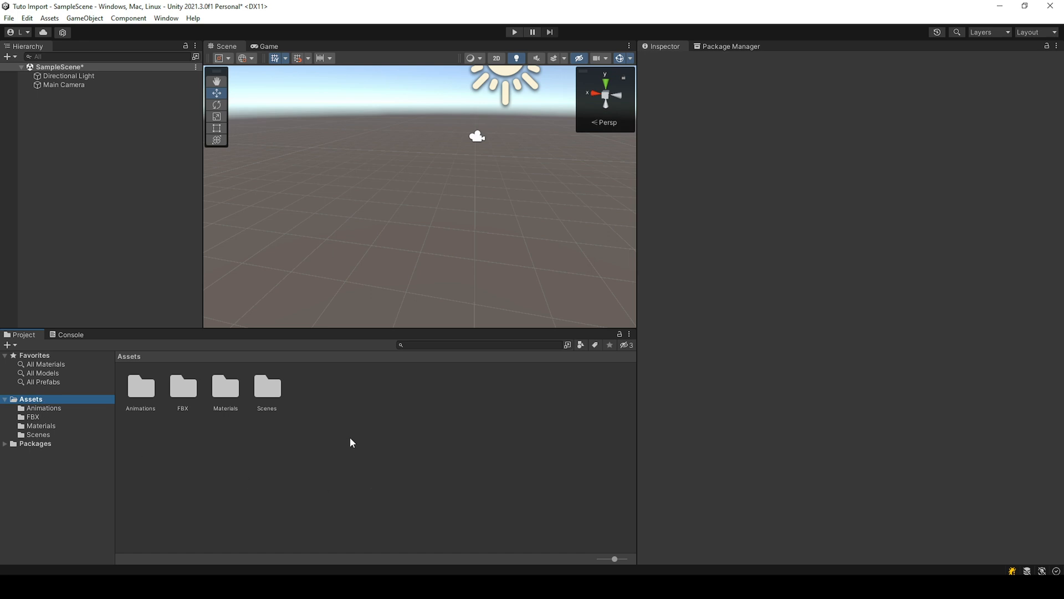
# Step: Create an Animator Controller named TutoAnimator in the Assets folder and open it for editing
pyautogui.rightClick(351, 437)
pyautogui.moveTo(388, 136)
pyautogui.click(597, 410)
pyautogui.write('TutoAnimator')
pyautogui.press('Return')
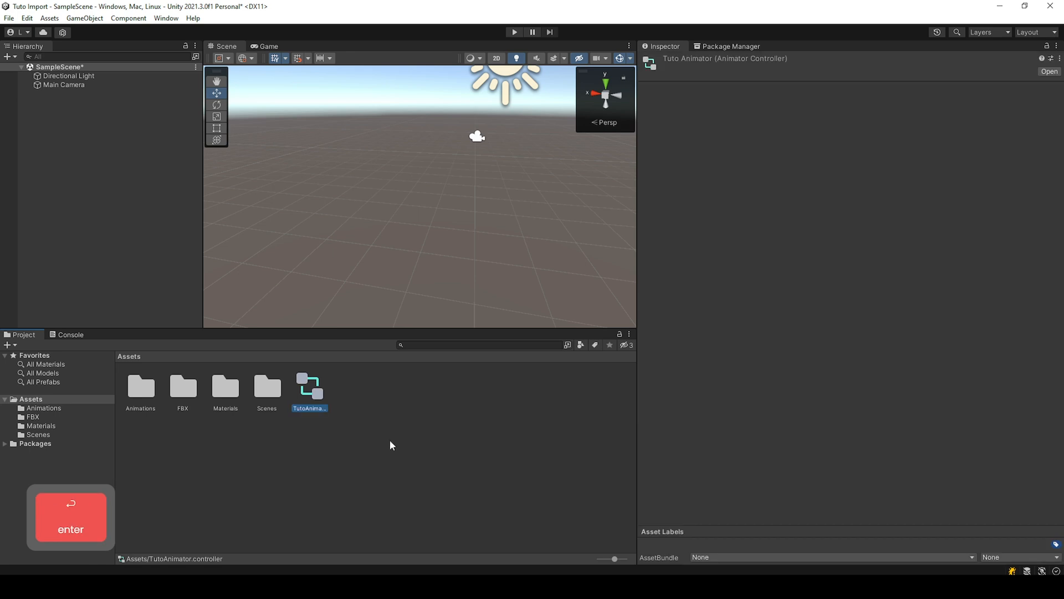
pyautogui.doubleClick(310, 389)
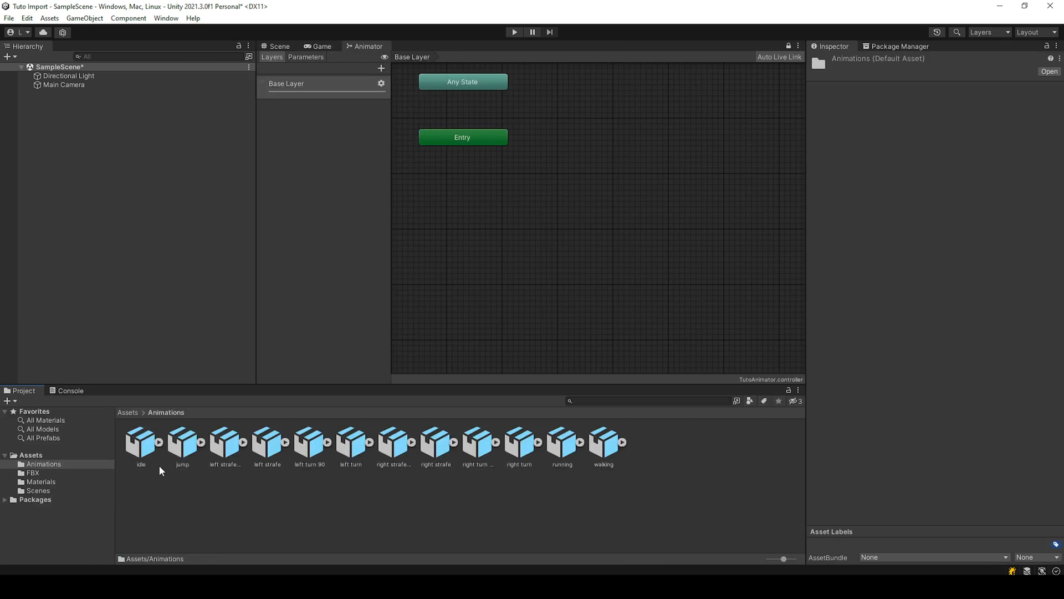
# Step: Add the clip inside the idle model to the Base Layer as a state named Idle
pyautogui.click(160, 442)
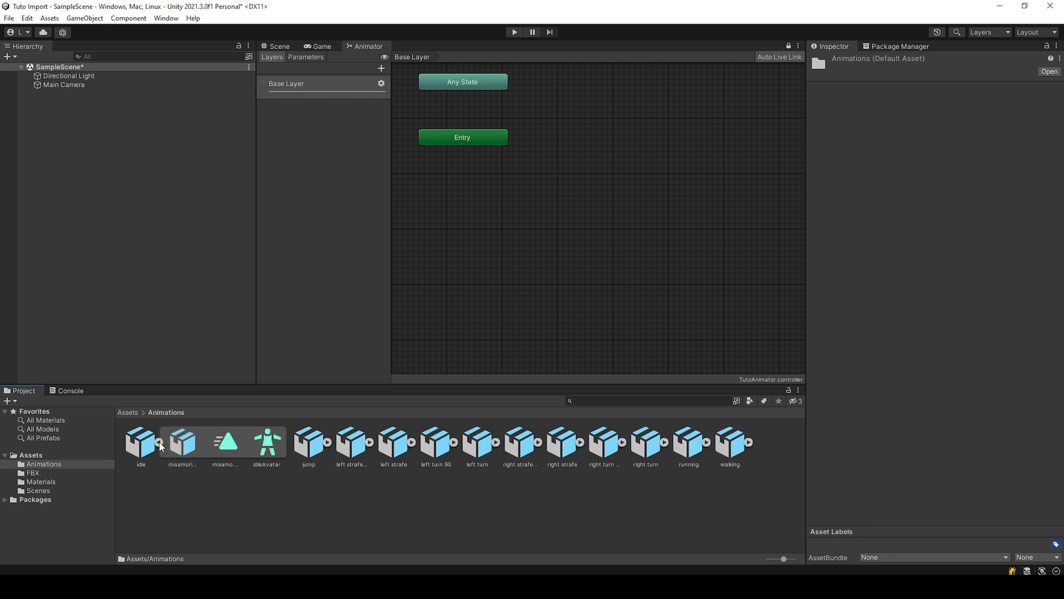
pyautogui.moveTo(228, 443); pyautogui.dragTo(651, 252)
pyautogui.write('Idle')
pyautogui.press('Return')
# Step: Add the clip inside the walking model to the Base Layer as a state named Walking
pyautogui.click(748, 442)
pyautogui.moveTo(142, 493); pyautogui.dragTo(671, 331)
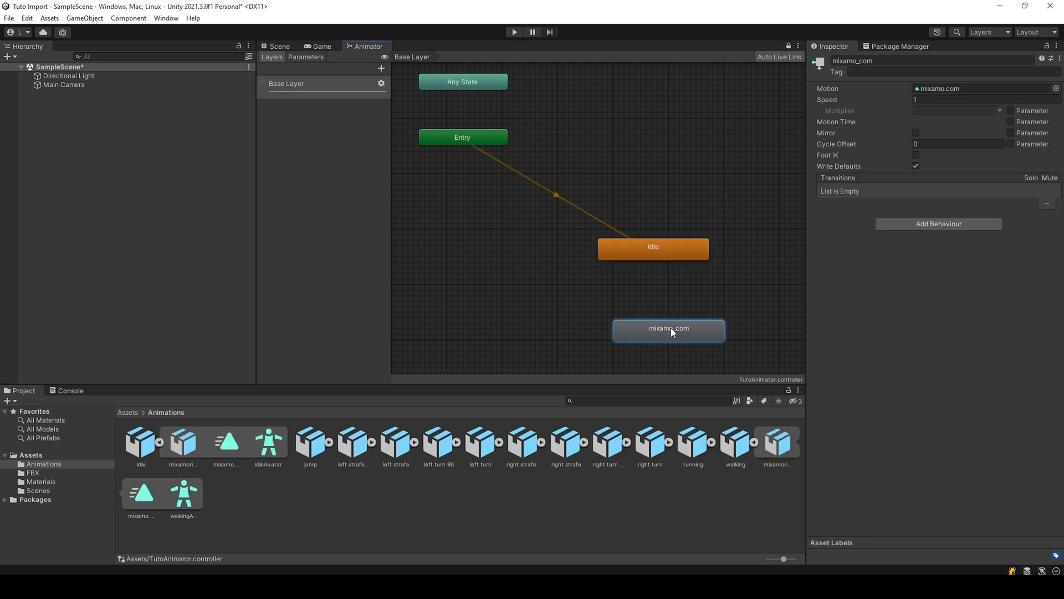
pyautogui.click(883, 62)
pyautogui.write('Walking')
pyautogui.press('Return')
# Step: Name the jump model's clip state Jump and stack the Walking, Idle and Jump states close together near Entry
pyautogui.write('Jump')
pyautogui.press('Return')
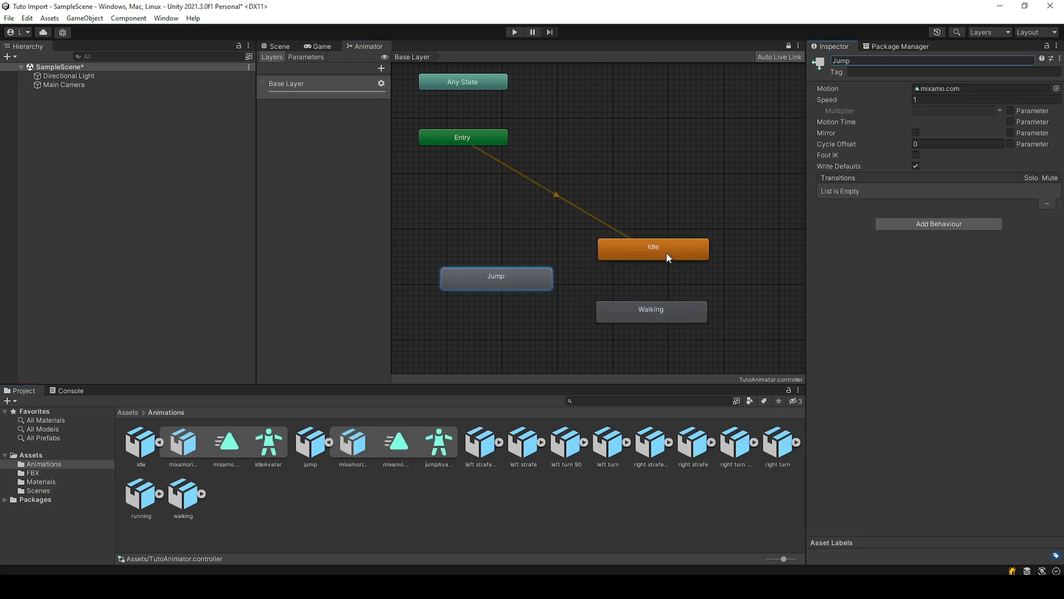
pyautogui.moveTo(666, 252); pyautogui.dragTo(570, 214)
pyautogui.moveTo(533, 274); pyautogui.dragTo(589, 246)
pyautogui.moveTo(664, 318); pyautogui.dragTo(586, 175)
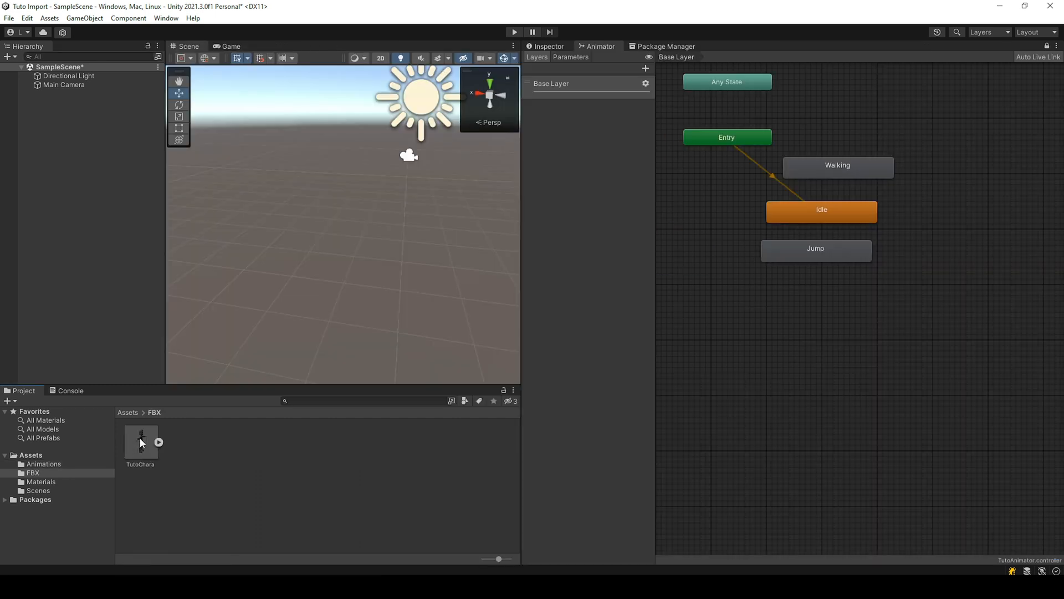
# Step: Place the TutoChara model from the FBX folder in the scene and assign TutoAnimator as its Animator controller
pyautogui.moveTo(140, 437); pyautogui.dragTo(95, 218)
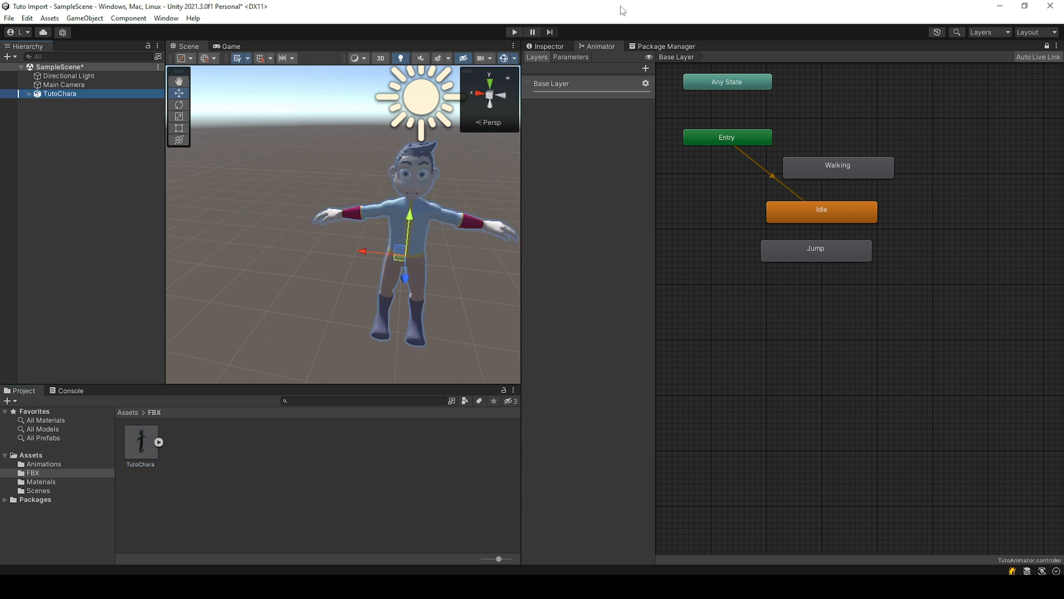
pyautogui.click(555, 48)
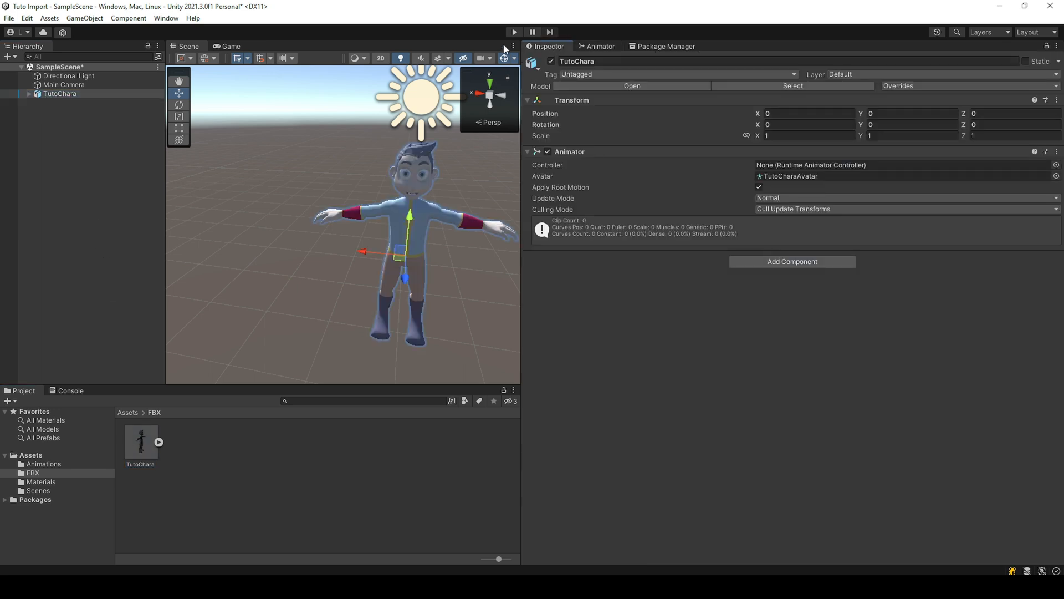
pyautogui.click(1056, 165)
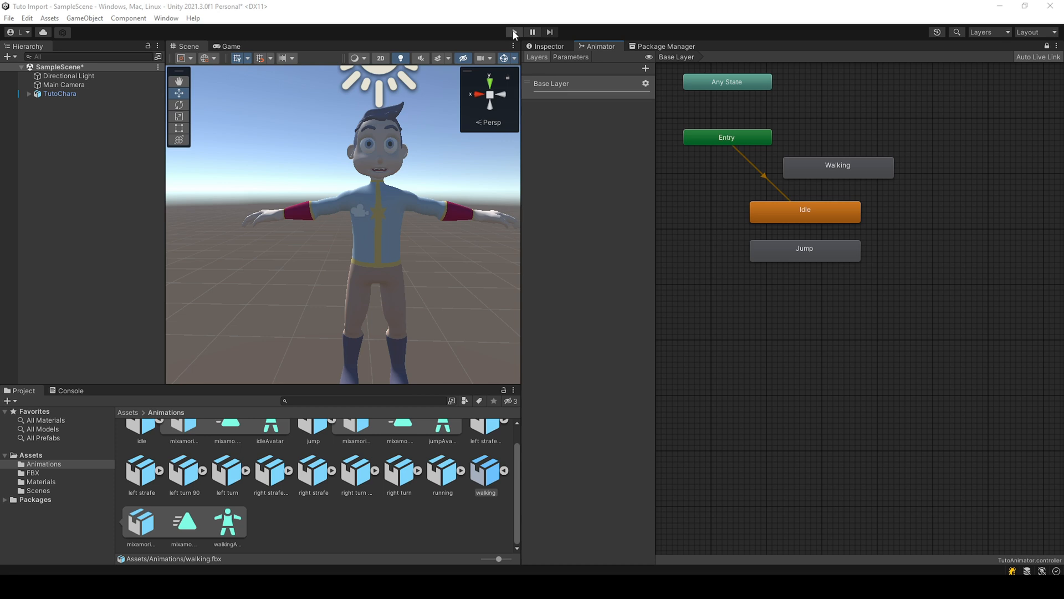
# Step: Play the scene to watch the idle animation and check the Loop Time option in the idle model's clip settings
pyautogui.click(515, 32)
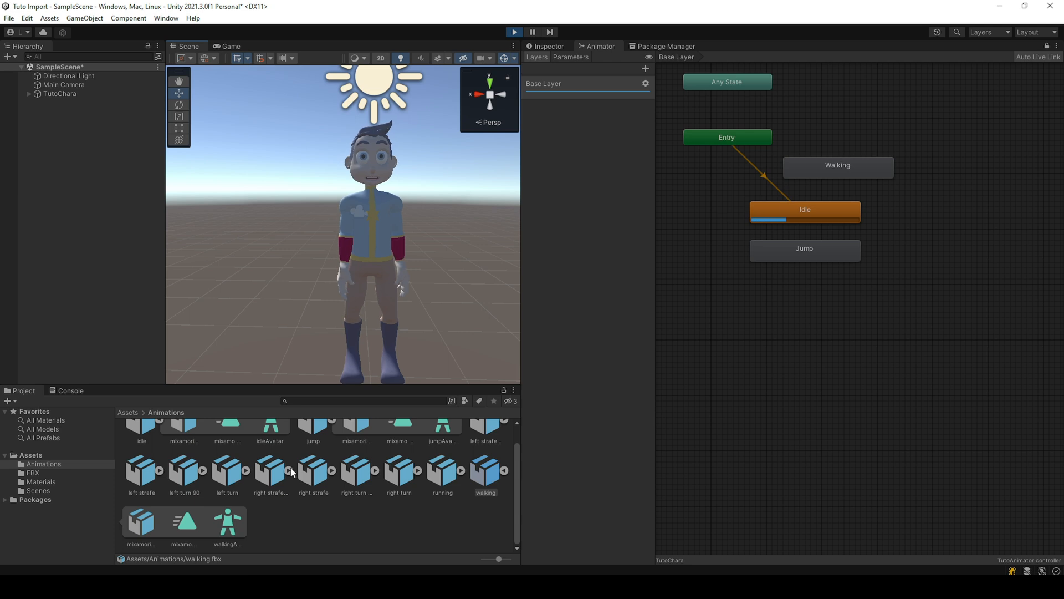
pyautogui.scroll(1, 282, 499)
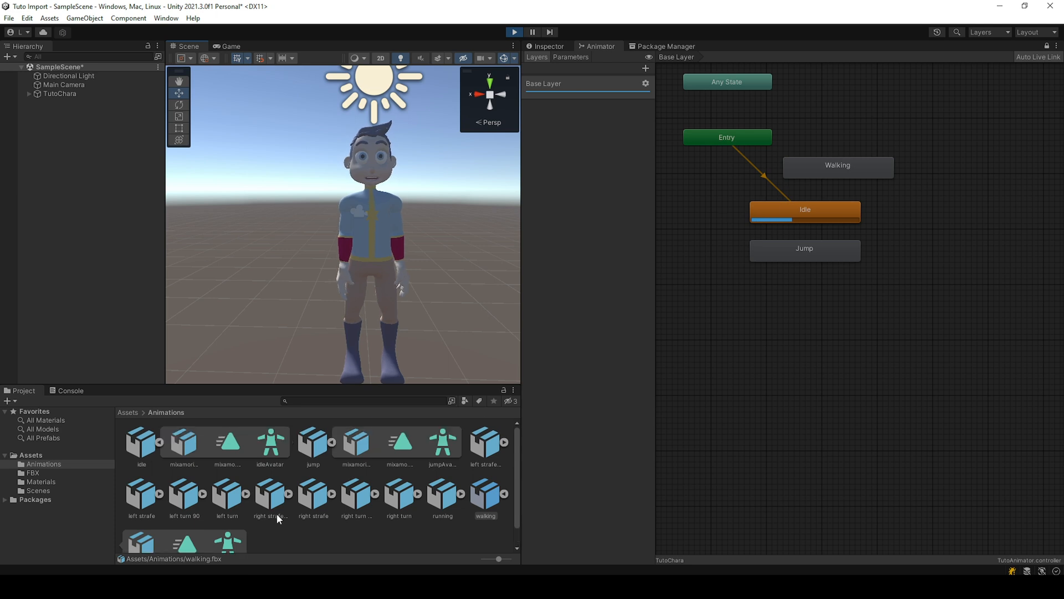
pyautogui.click(143, 443)
pyautogui.click(545, 47)
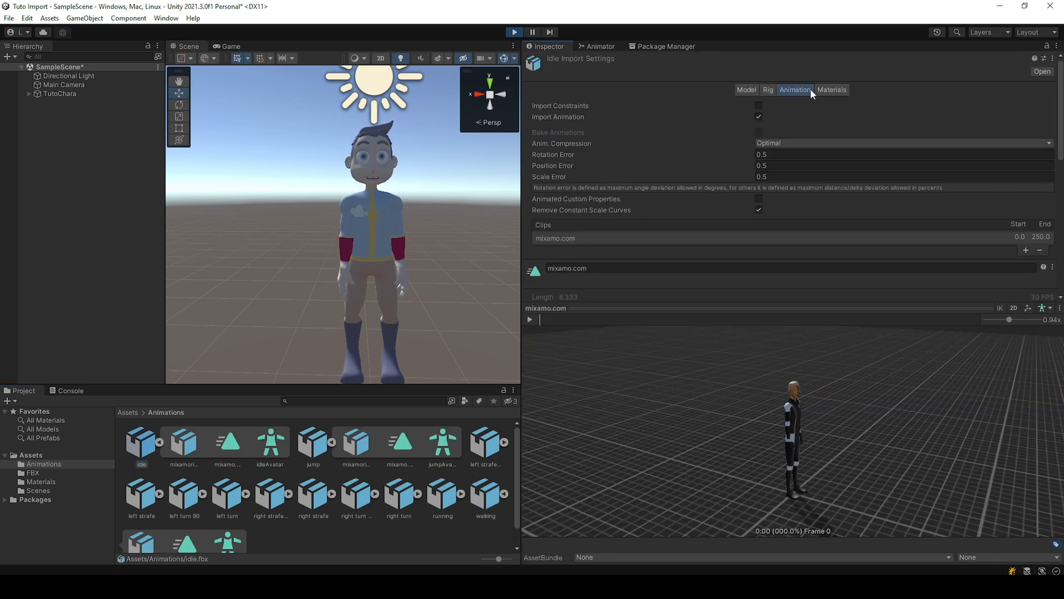
pyautogui.scroll(-5, 798, 139)
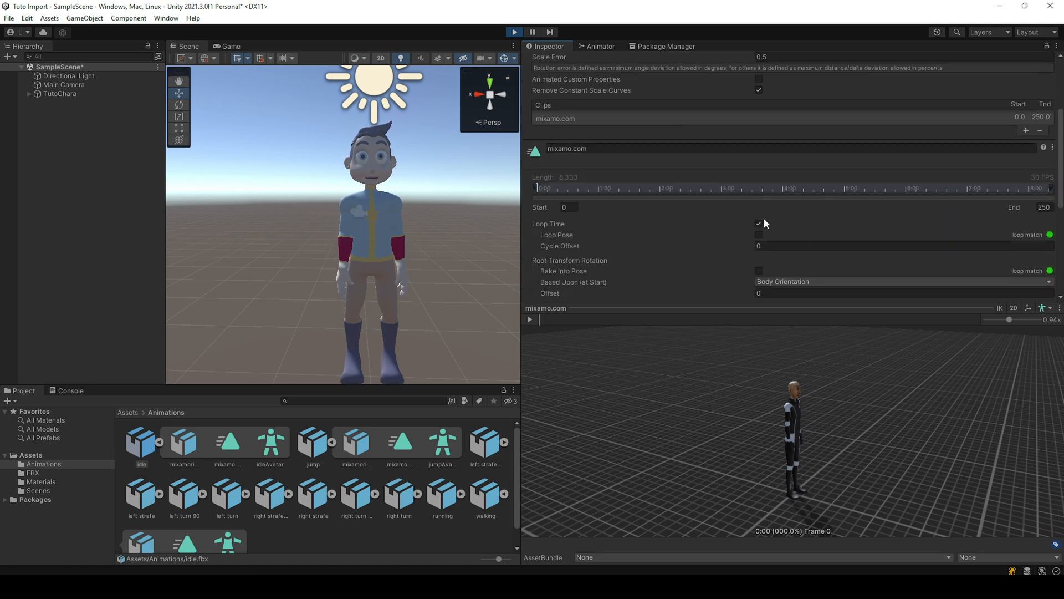
pyautogui.click(600, 46)
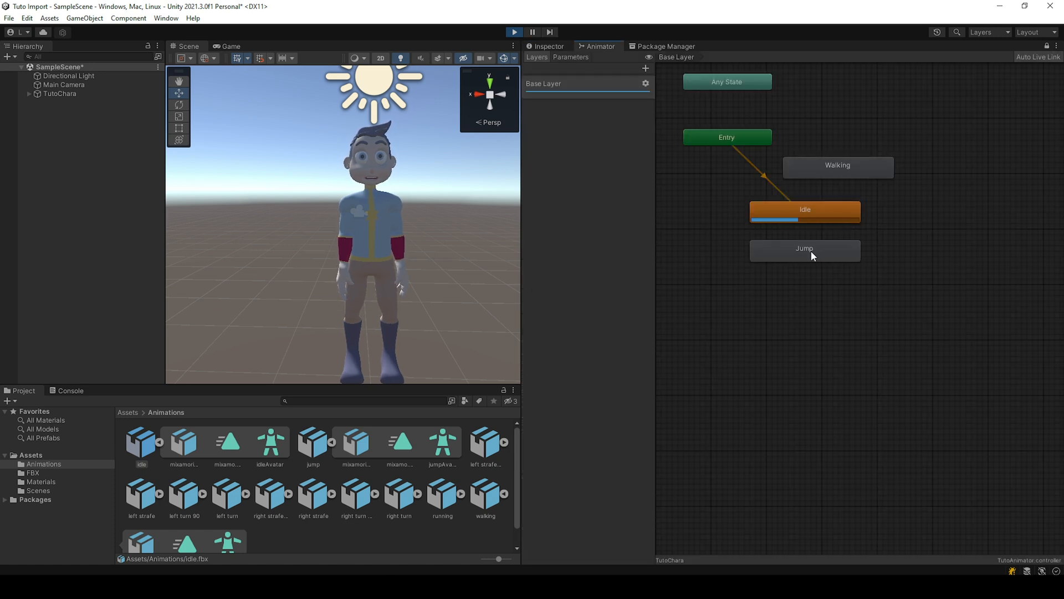
# Step: Spread the states apart and create transitions from Idle to Walking and from Idle to Jump
pyautogui.moveTo(809, 207); pyautogui.dragTo(747, 207)
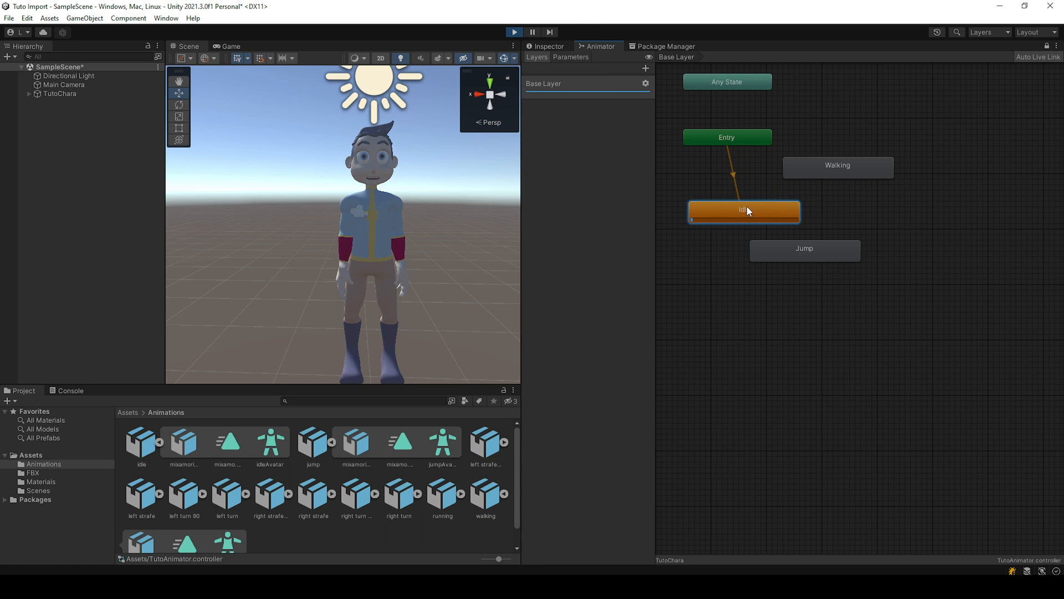
pyautogui.moveTo(795, 254); pyautogui.dragTo(856, 254)
pyautogui.rightClick(785, 208)
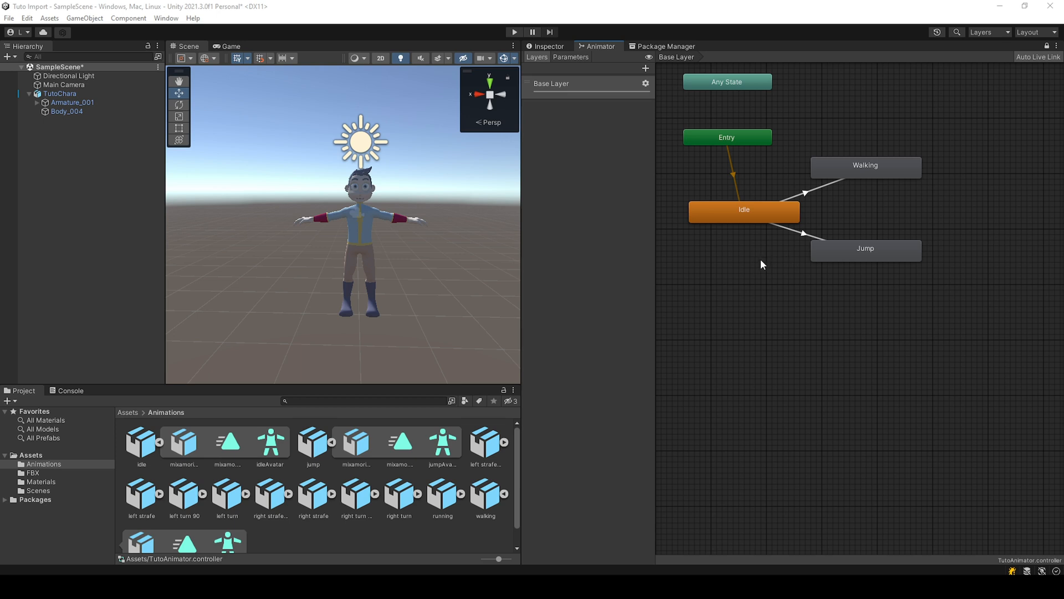
# Step: Add a Bool parameter named Walk to the animator controller
pyautogui.click(570, 57)
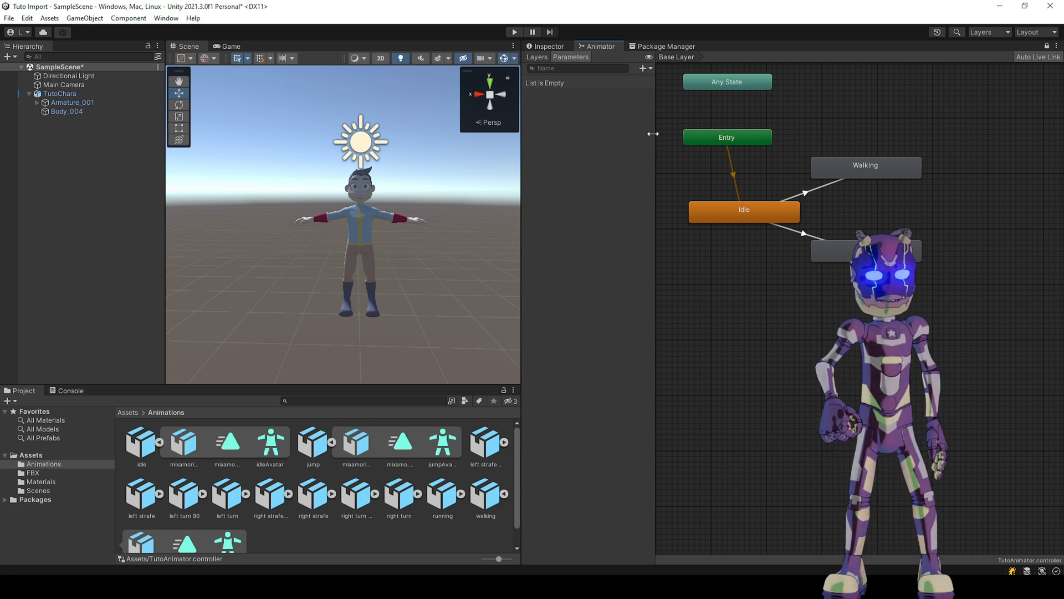
pyautogui.click(645, 68)
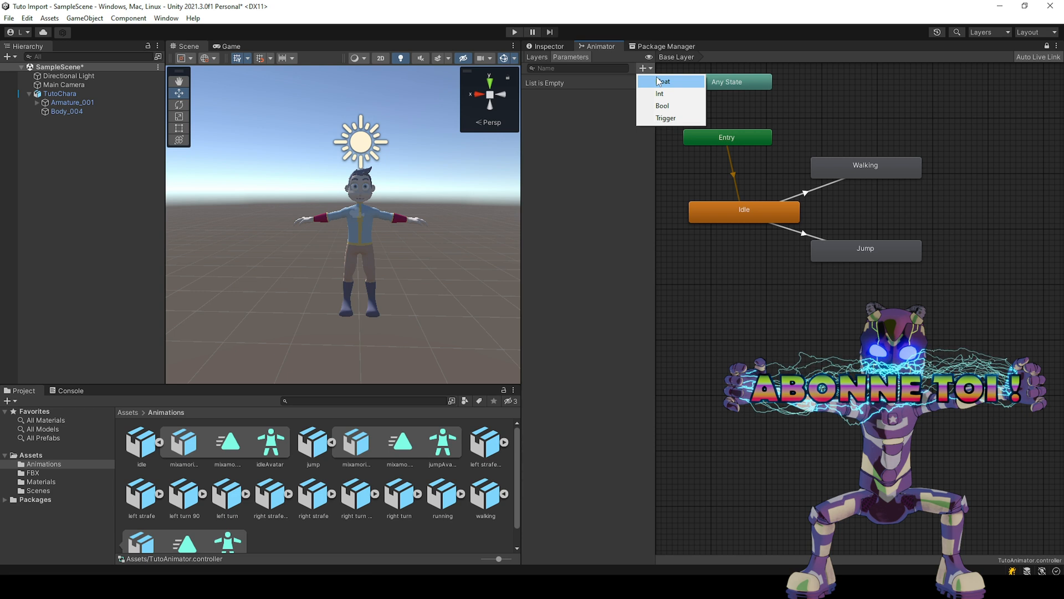
pyautogui.click(663, 105)
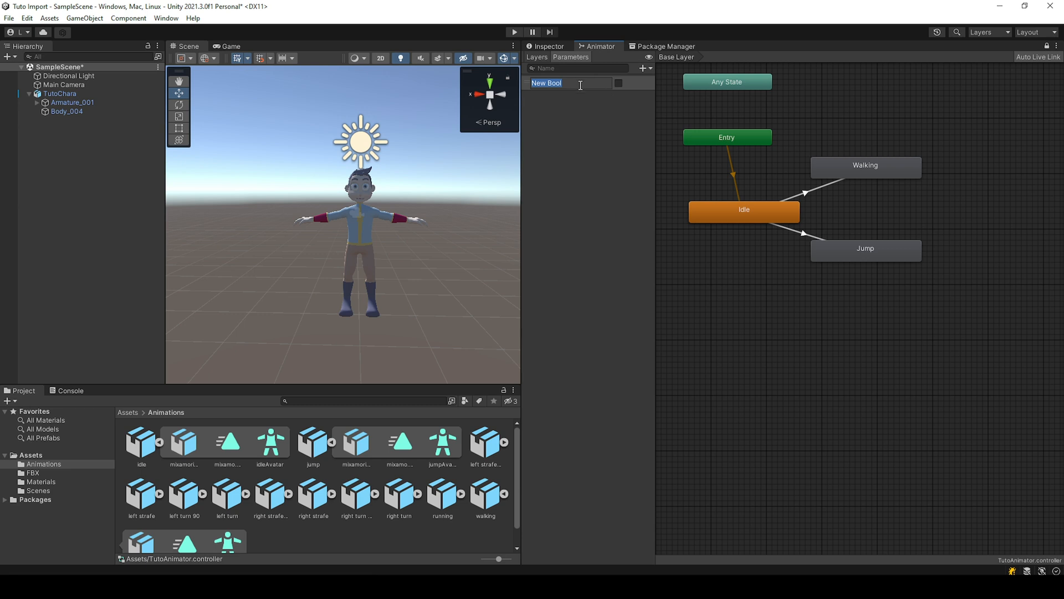
pyautogui.write('Walk')
pyautogui.press('Return')
# Step: Add a Trigger parameter named Jump to the animator controller
pyautogui.click(643, 68)
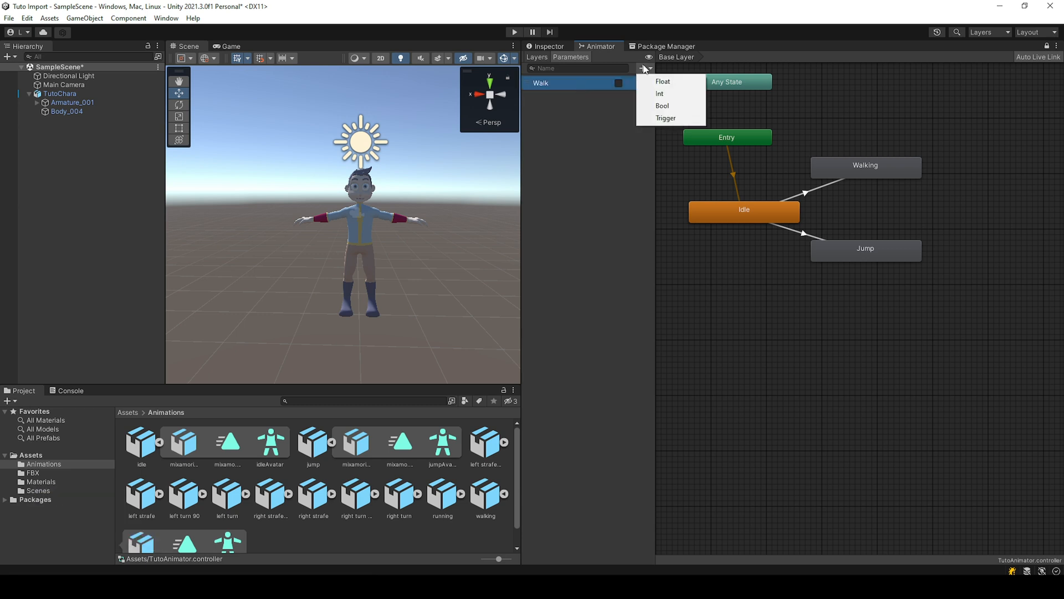
pyautogui.click(666, 117)
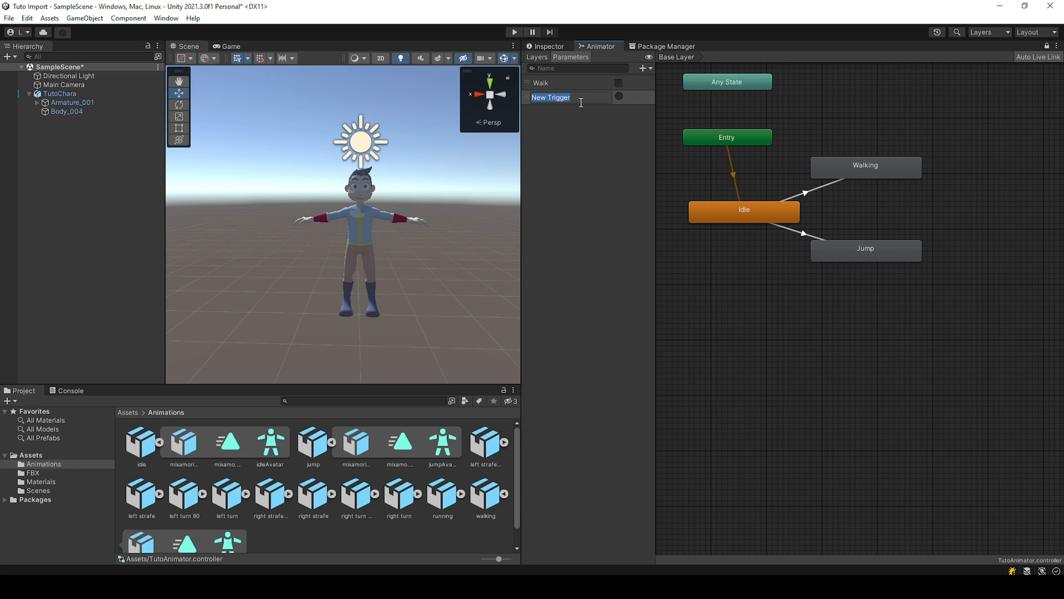
pyautogui.write('Jump')
pyautogui.press('Return')
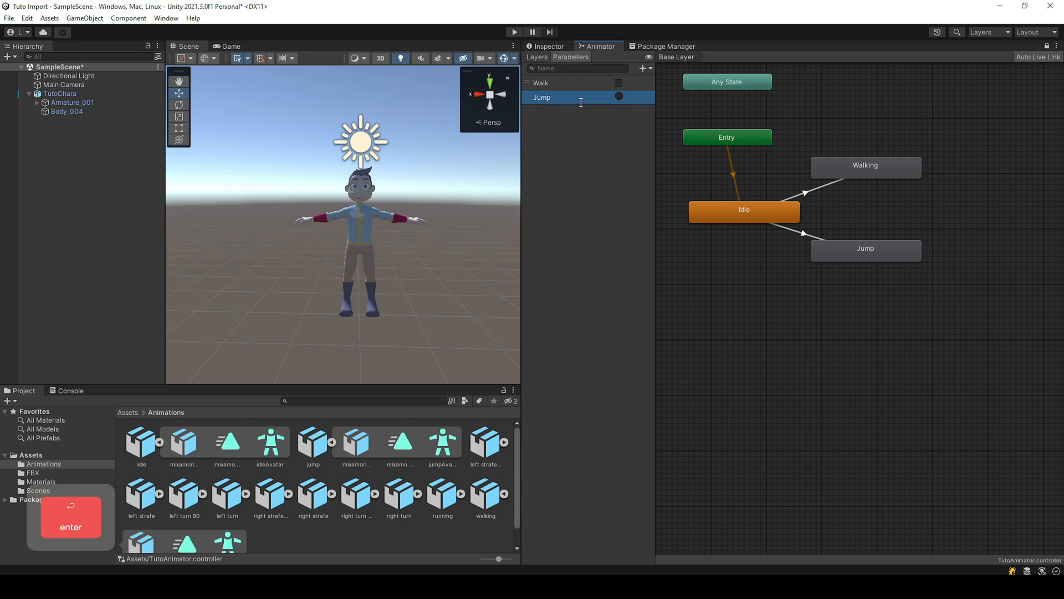
# Step: Move the Walking state slightly up and create a transition from Walking back to Idle
pyautogui.moveTo(822, 176); pyautogui.dragTo(822, 166)
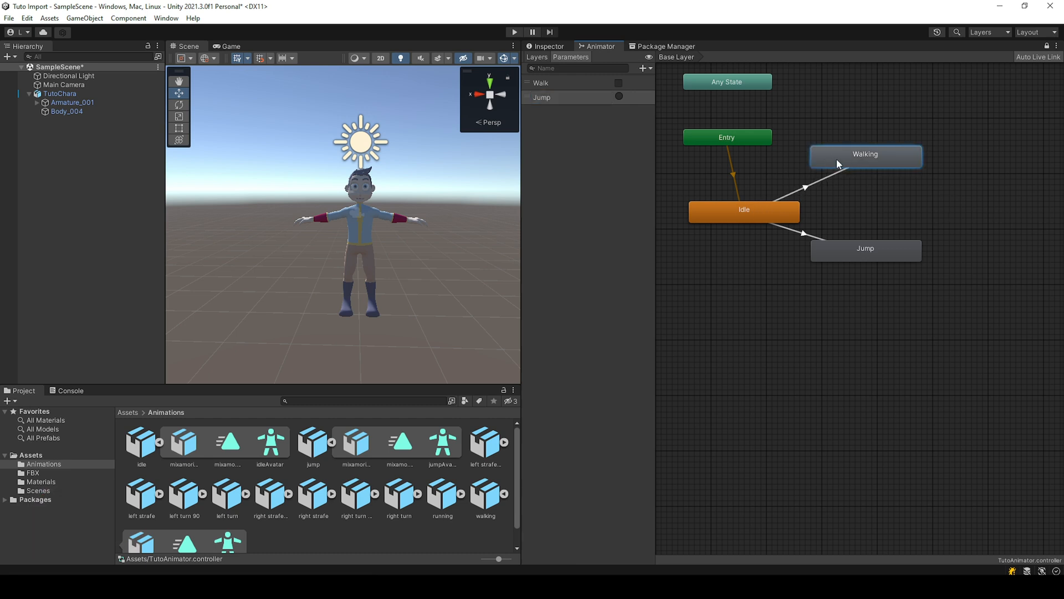
pyautogui.rightClick(836, 158)
pyautogui.click(856, 164)
pyautogui.click(756, 211)
# Step: Add the condition Walk true to the transition from Idle to Walking
pyautogui.click(812, 183)
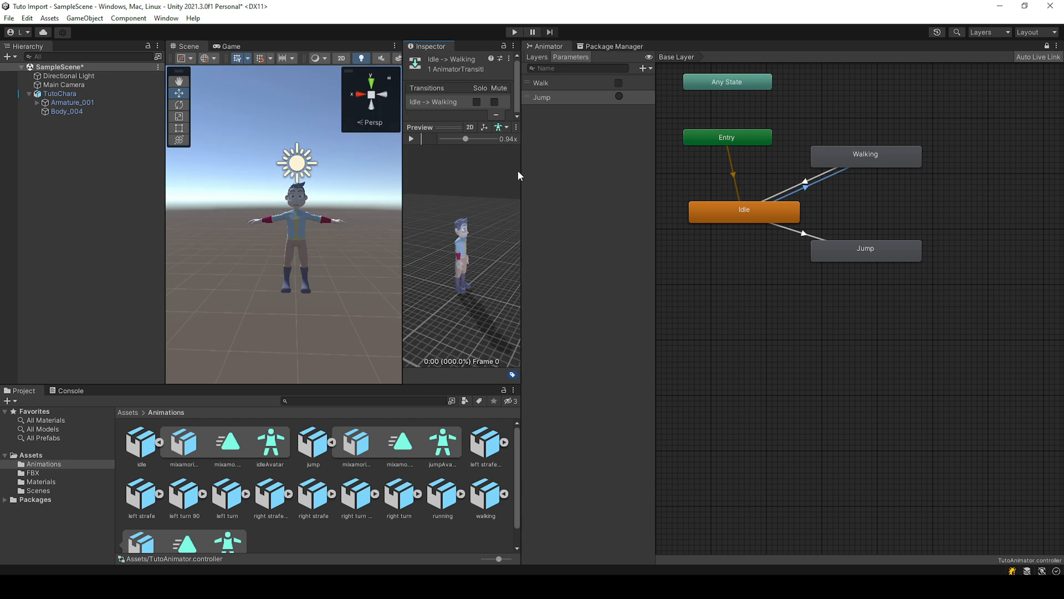
pyautogui.moveTo(517, 197); pyautogui.dragTo(516, 257)
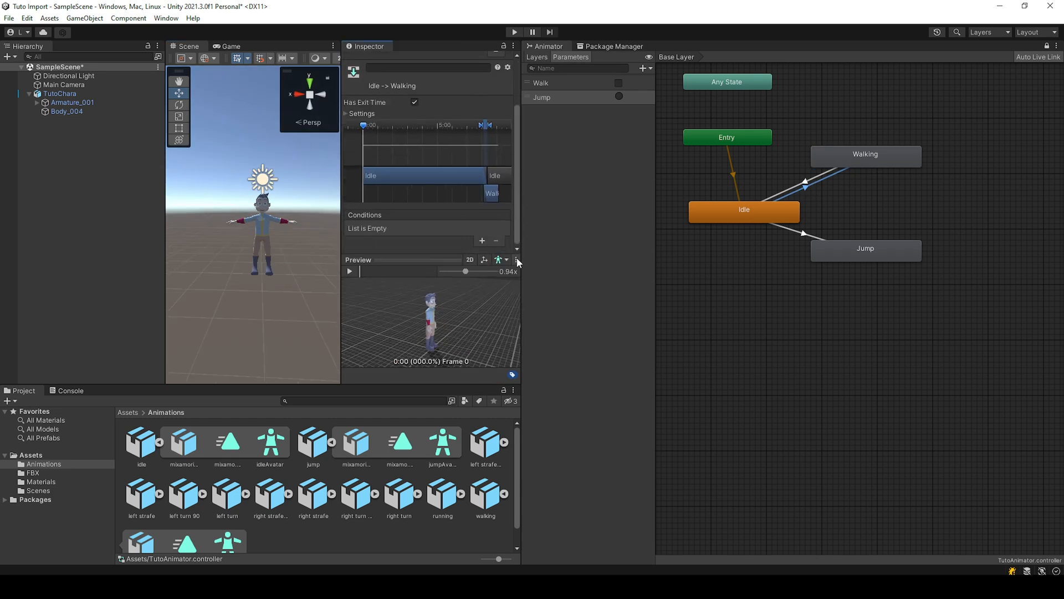
pyautogui.click(481, 241)
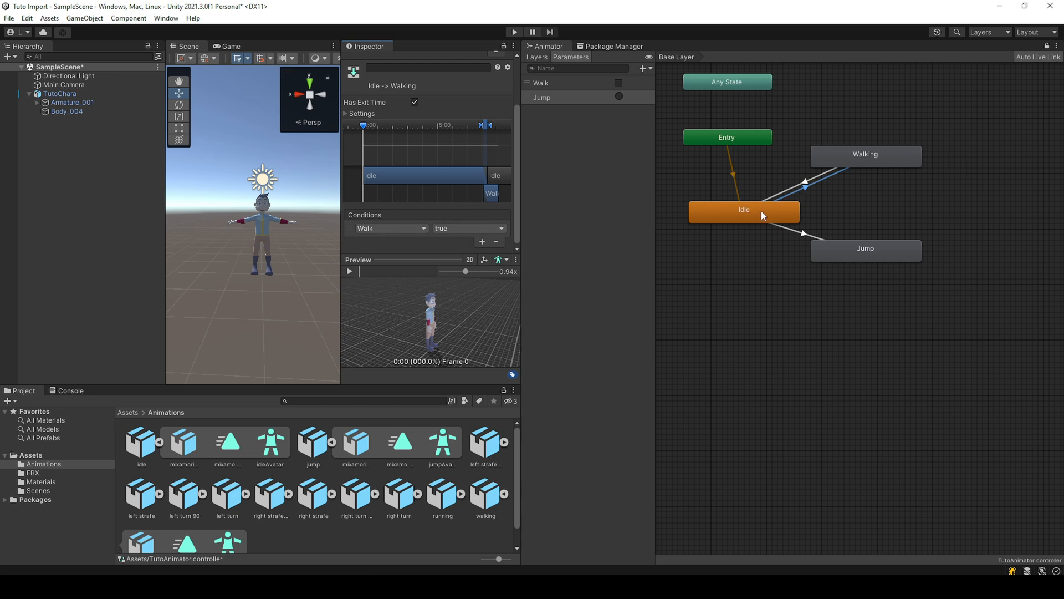
# Step: Give the Walking to Idle transition the condition Walk false and start its blend earlier on the timeline
pyautogui.click(837, 172)
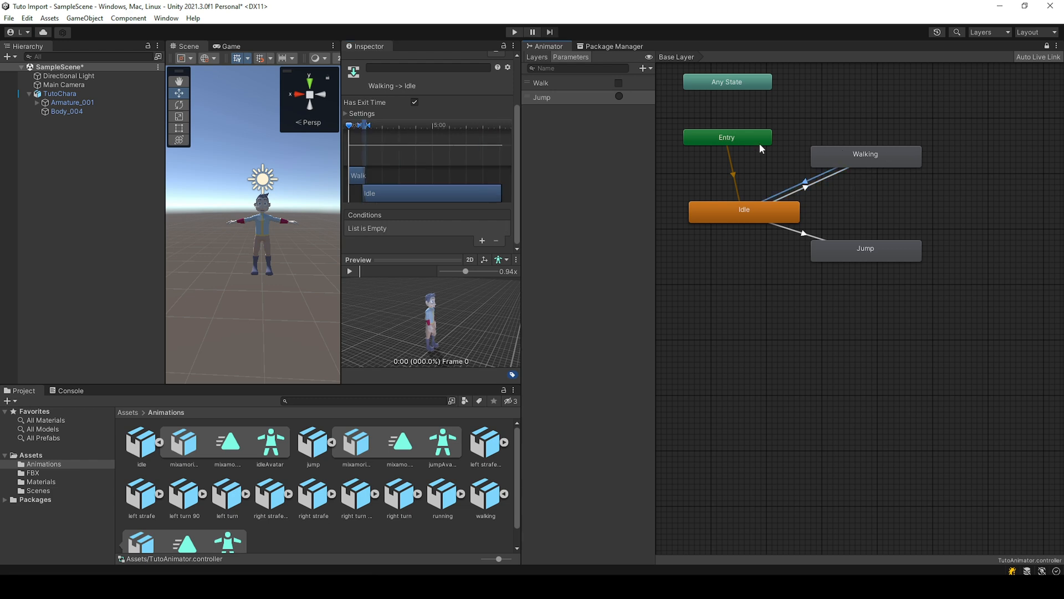
pyautogui.click(467, 230)
pyautogui.click(470, 257)
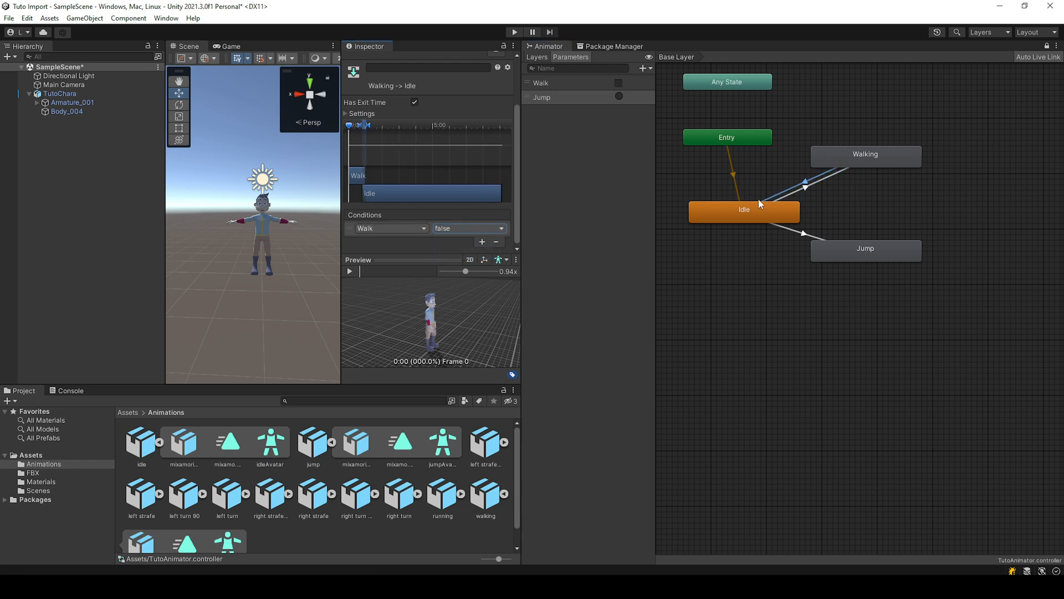
pyautogui.click(383, 125)
pyautogui.moveTo(367, 125); pyautogui.dragTo(354, 125)
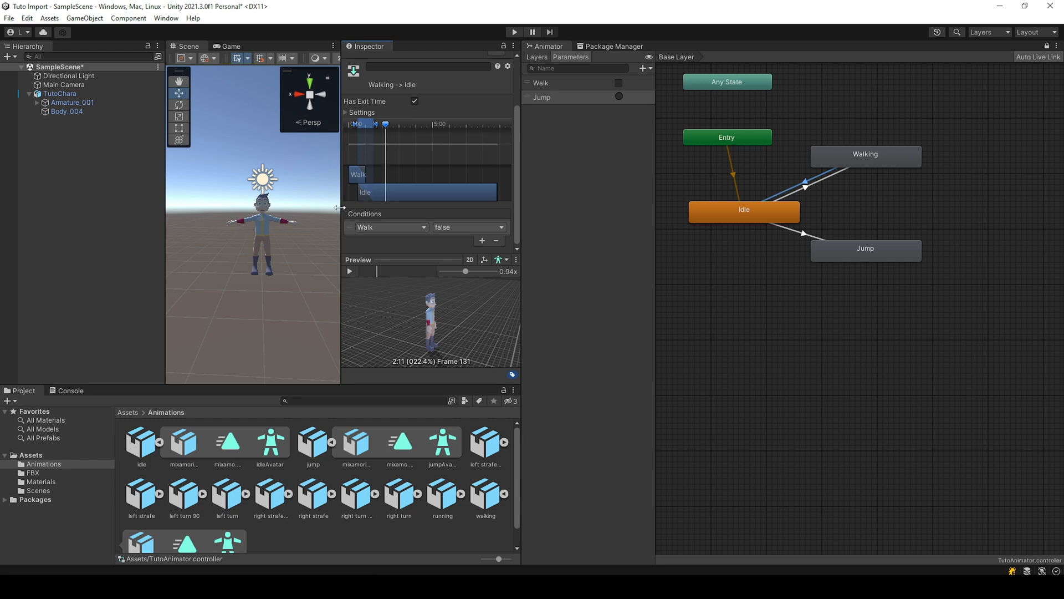
# Step: Set Jump as the condition of the Idle to Jump transition and create a return transition from Jump to Idle
pyautogui.click(787, 229)
pyautogui.click(386, 275)
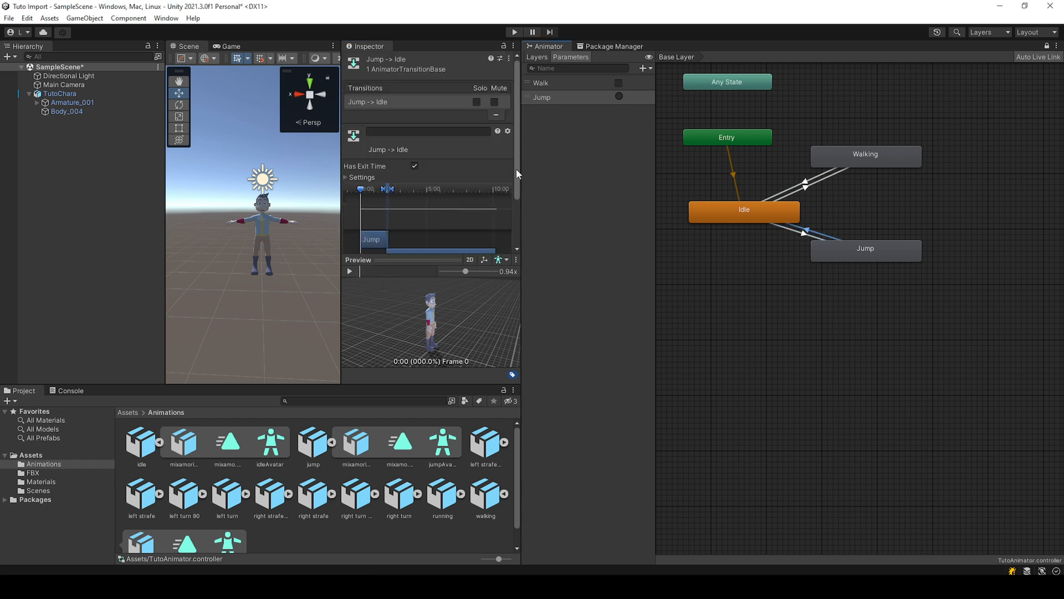
pyautogui.click(500, 240)
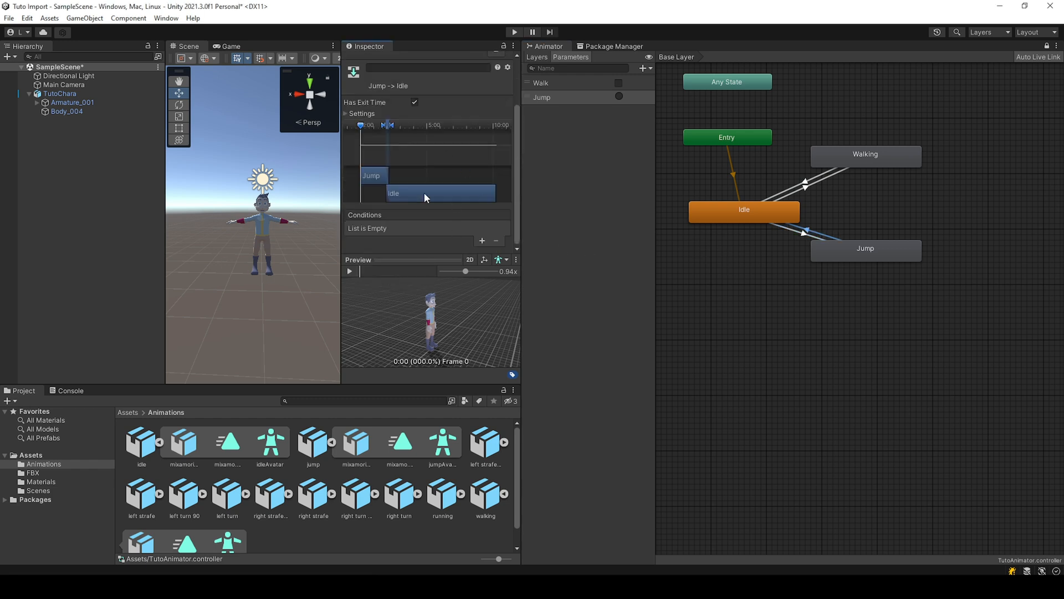
# Step: Play the scene and enable the Walk parameter to test the transition to Walking
pyautogui.click(514, 32)
pyautogui.click(619, 82)
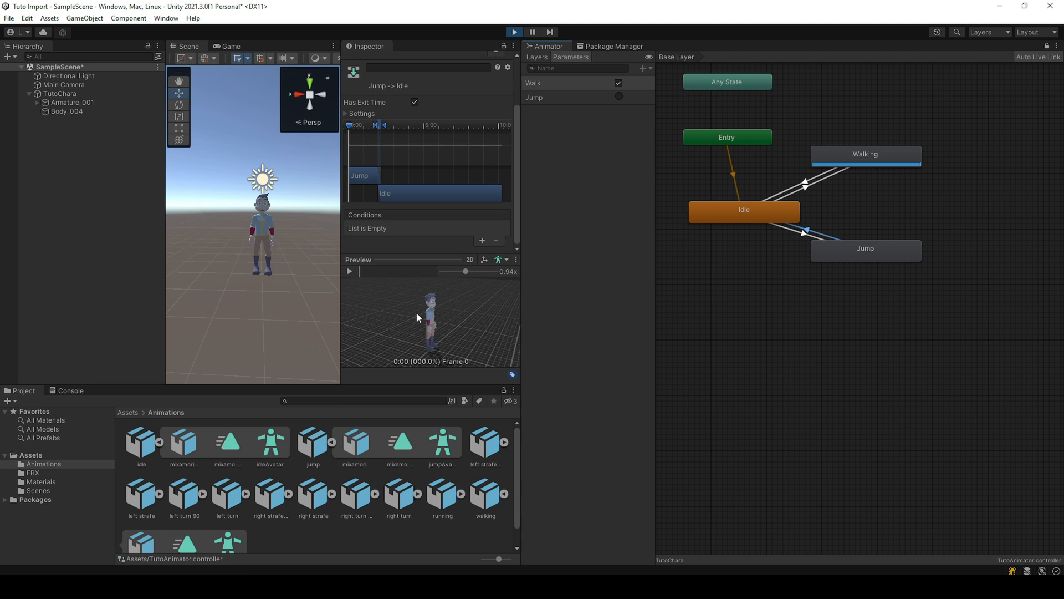
# Step: Make the walking.fbx clip loop through its import settings, and turn the Walk parameter off to test the return to Idle
pyautogui.click(485, 494)
pyautogui.scroll(-1, 467, 442)
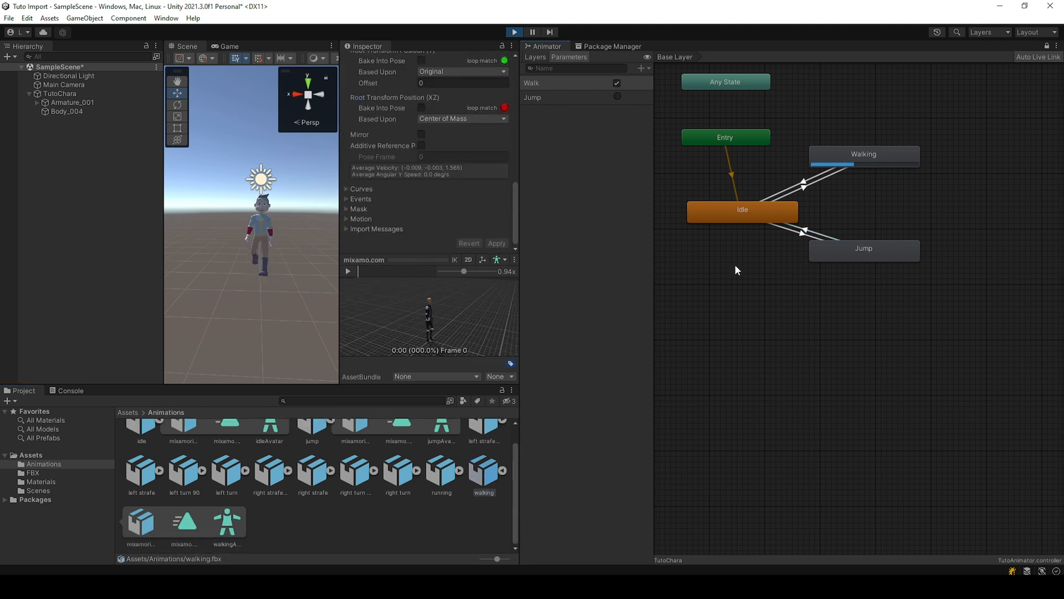
pyautogui.click(617, 83)
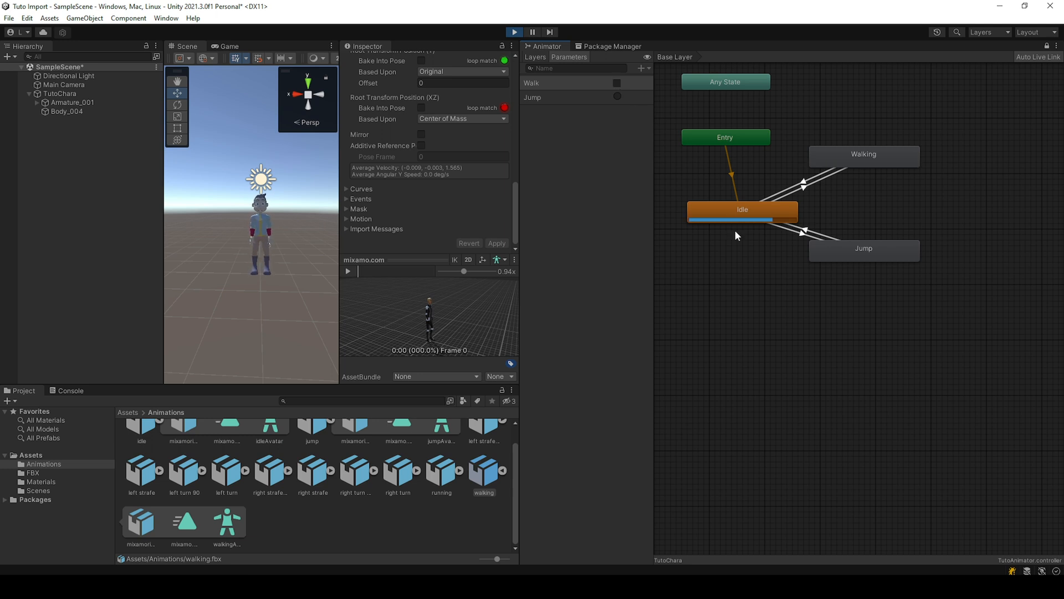
# Step: Disable Has Exit Time on the Idle to Jump transition and fire the Jump trigger to test the response
pyautogui.click(617, 96)
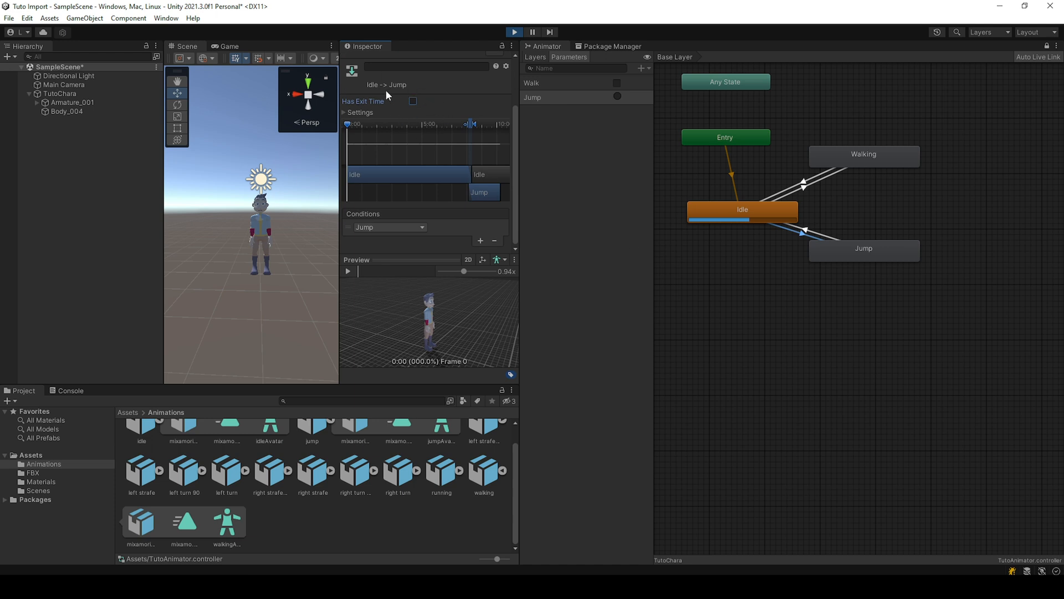
pyautogui.click(617, 97)
pyautogui.click(617, 96)
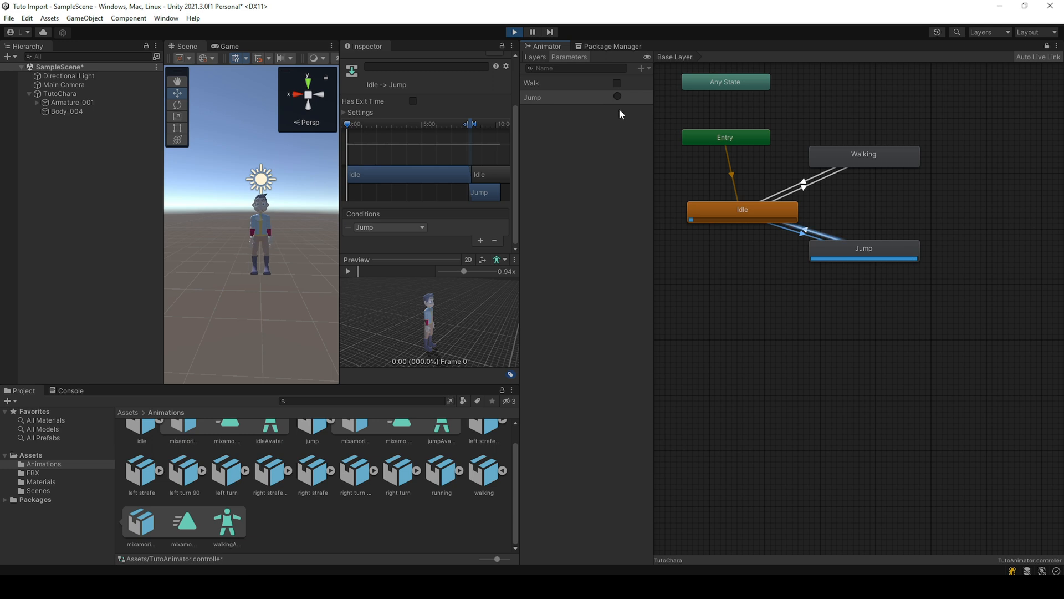
# Step: Disable Has Exit Time on the transitions between Idle and Walking in both directions, and toggle Walk to test them
pyautogui.click(804, 188)
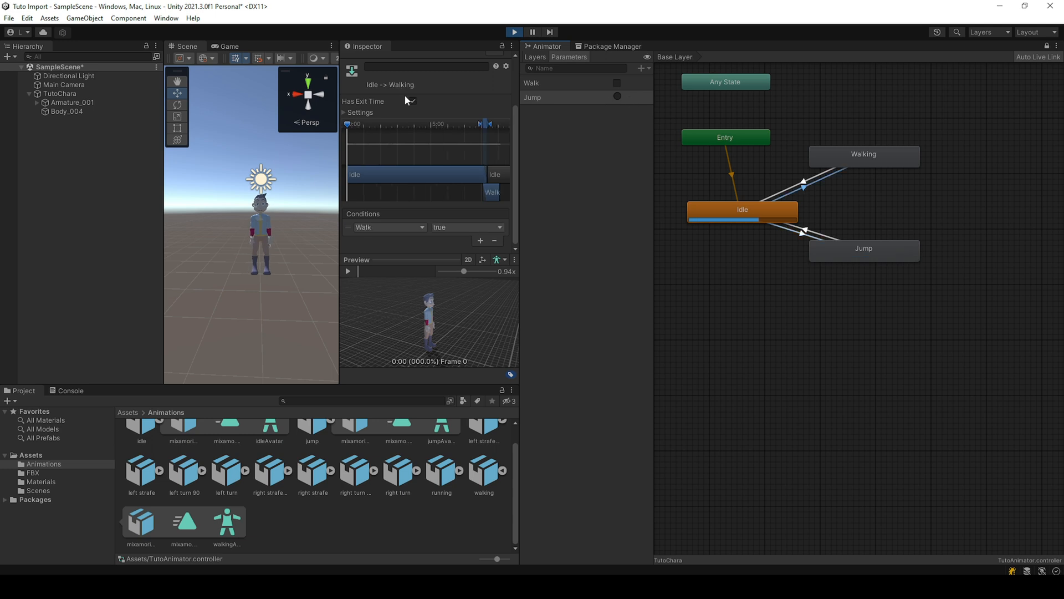
pyautogui.click(413, 101)
pyautogui.click(413, 100)
pyautogui.click(616, 83)
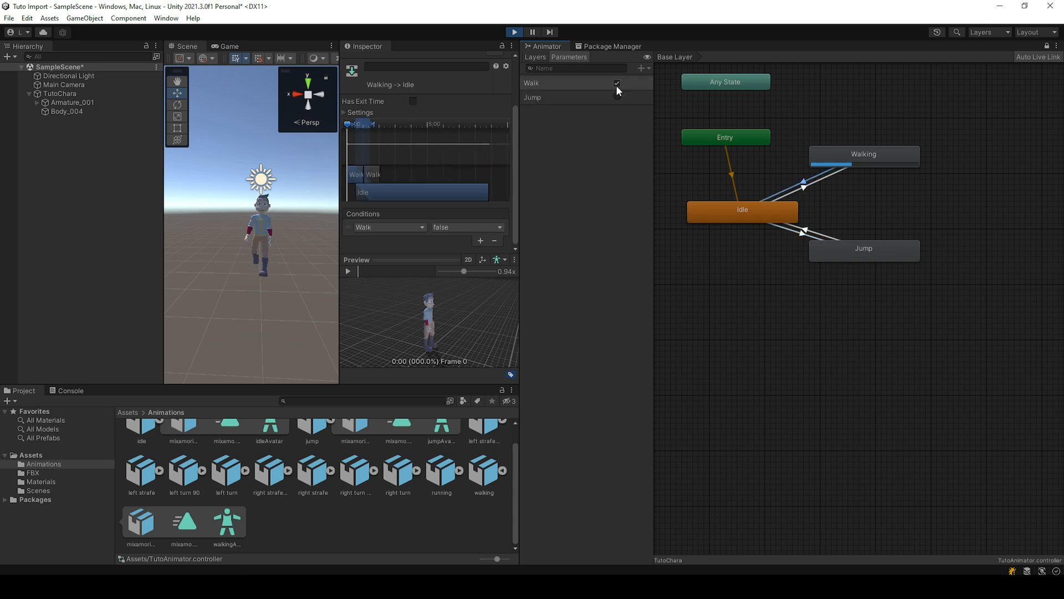
pyautogui.click(616, 83)
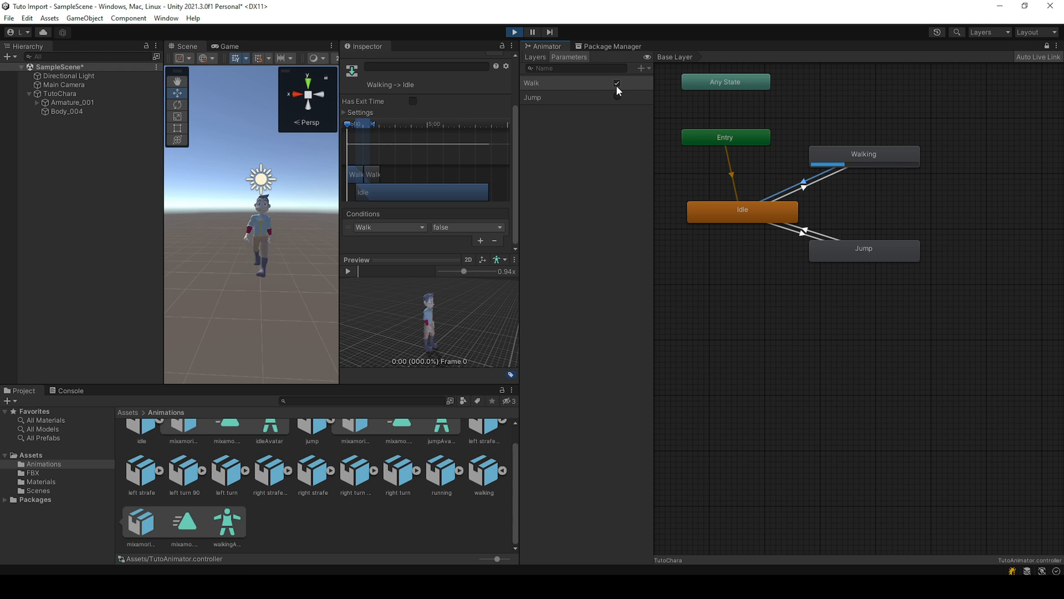